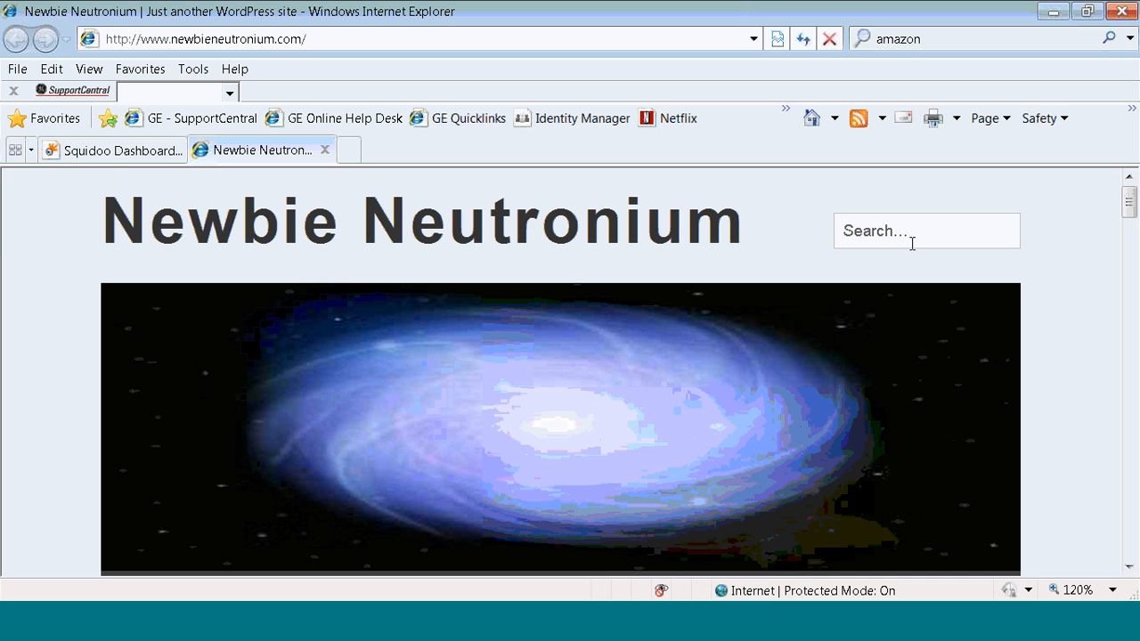
# Step: Switch to the Squidoo dashboard and start creating a new lens
pyautogui.click(114, 153)
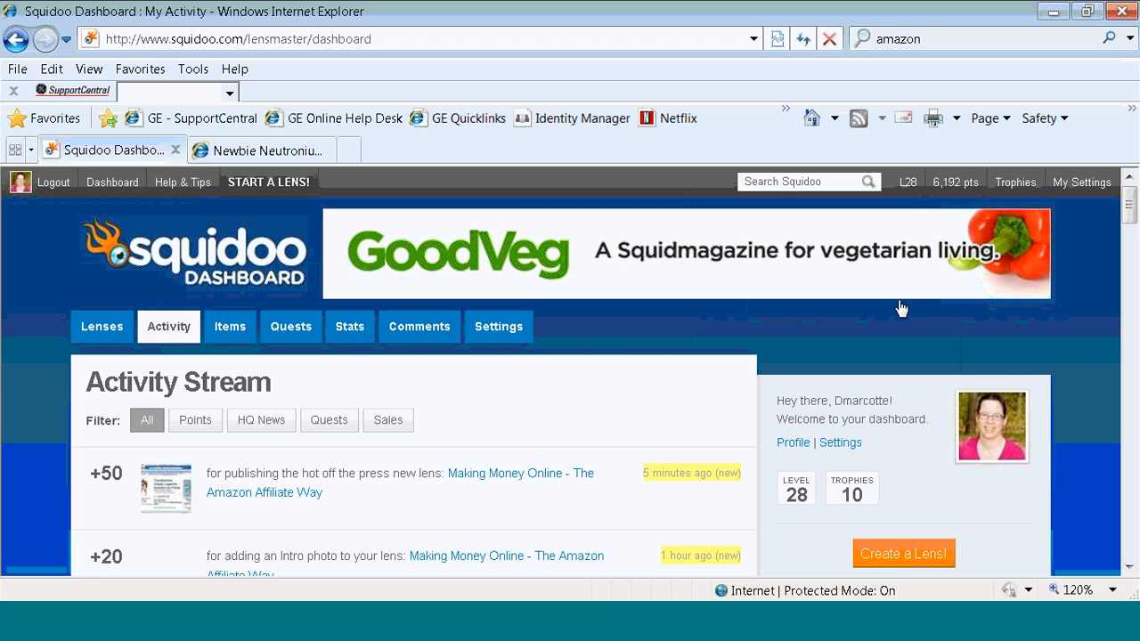
pyautogui.scroll(-3, 1129, 225)
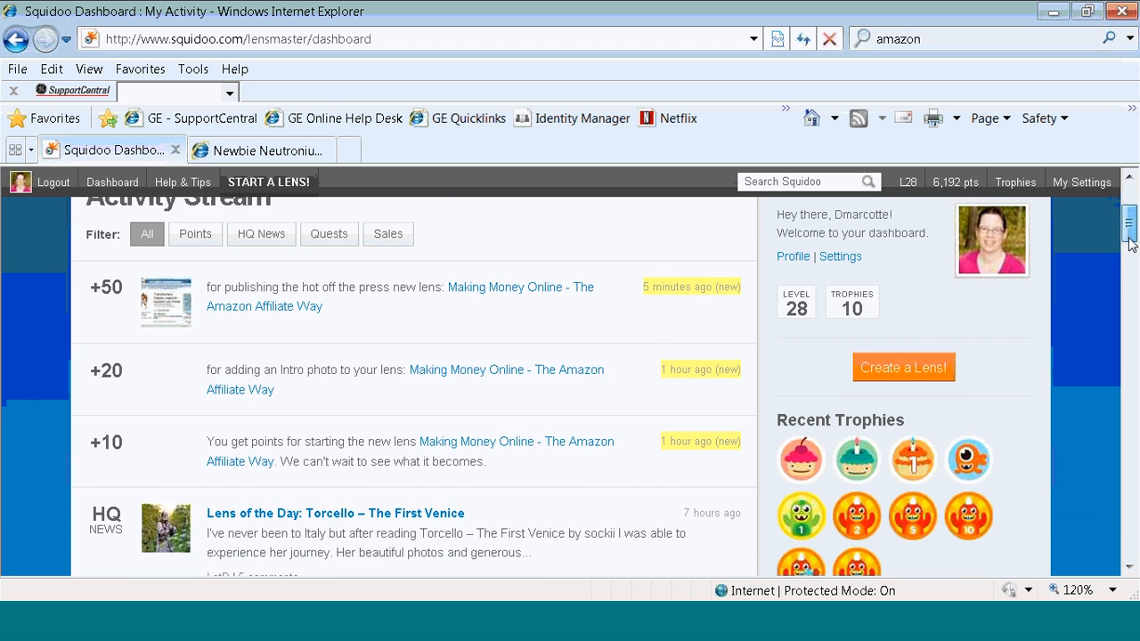
pyautogui.click(910, 359)
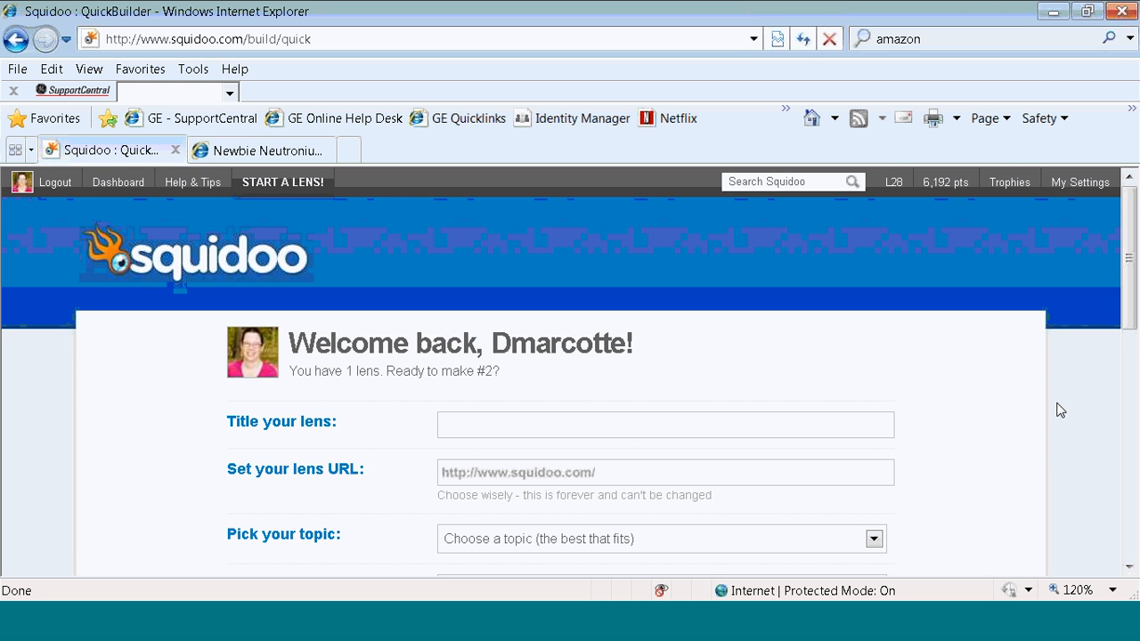
# Step: Title the new lens "Kindle Fire for Teens"
pyautogui.write('Kindle Fire for')
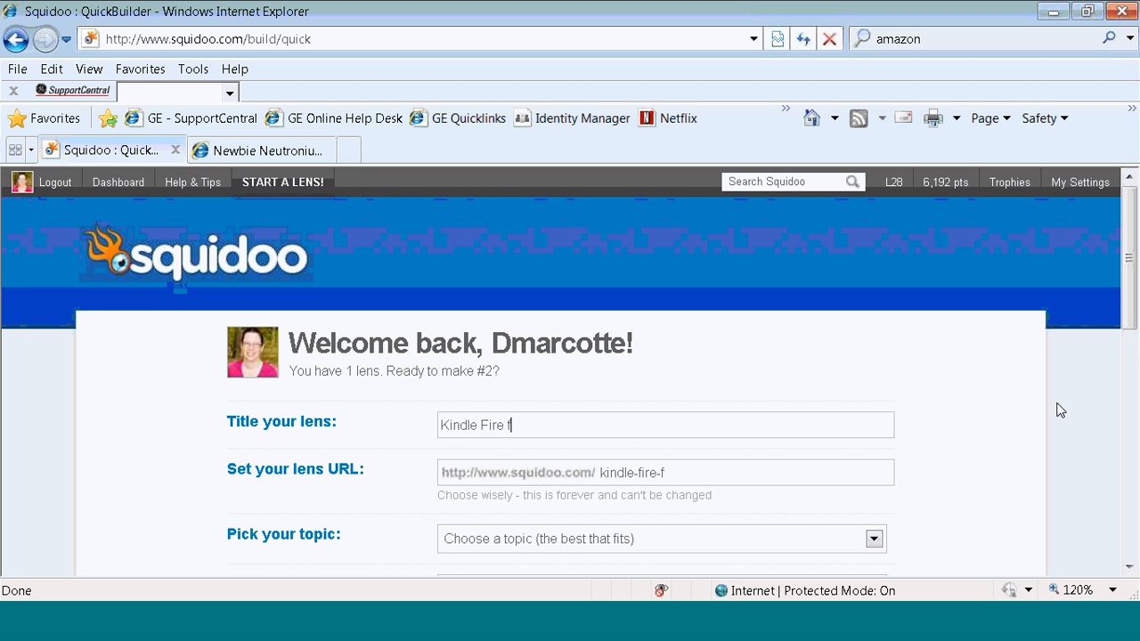
pyautogui.press('BackSpace')
pyautogui.press('BackSpace')
pyautogui.press('BackSpace')
pyautogui.press('BackSpace')
pyautogui.write('for Teens')
# Step: Try the Entertainment & Media topic for the lens and check its available subtopics
pyautogui.scroll(-3, 1136, 331)
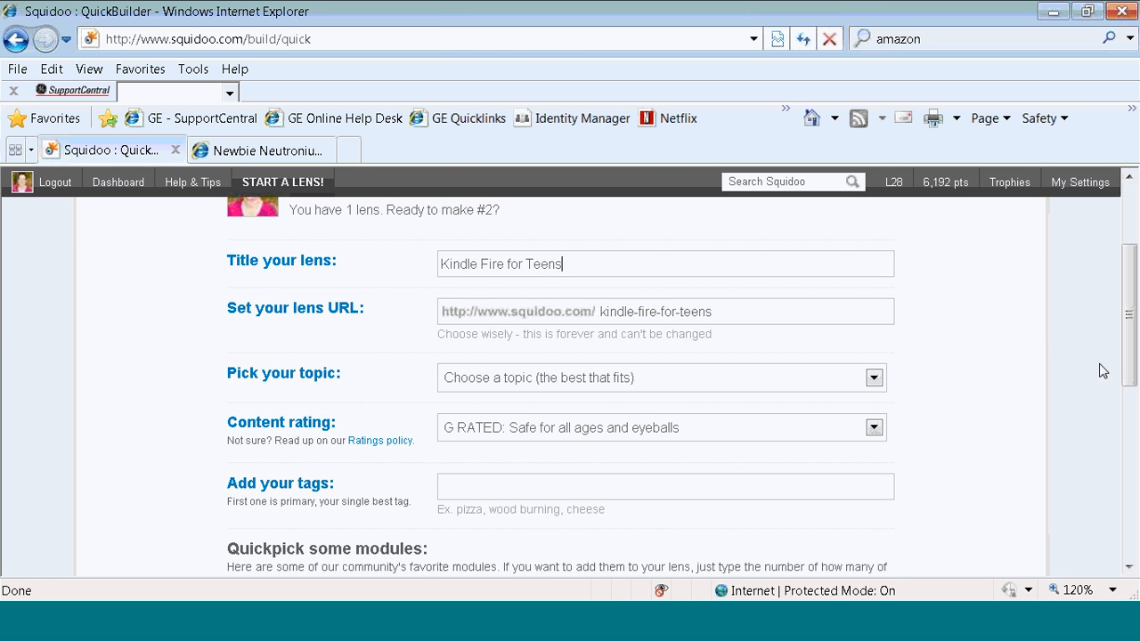
pyautogui.click(874, 377)
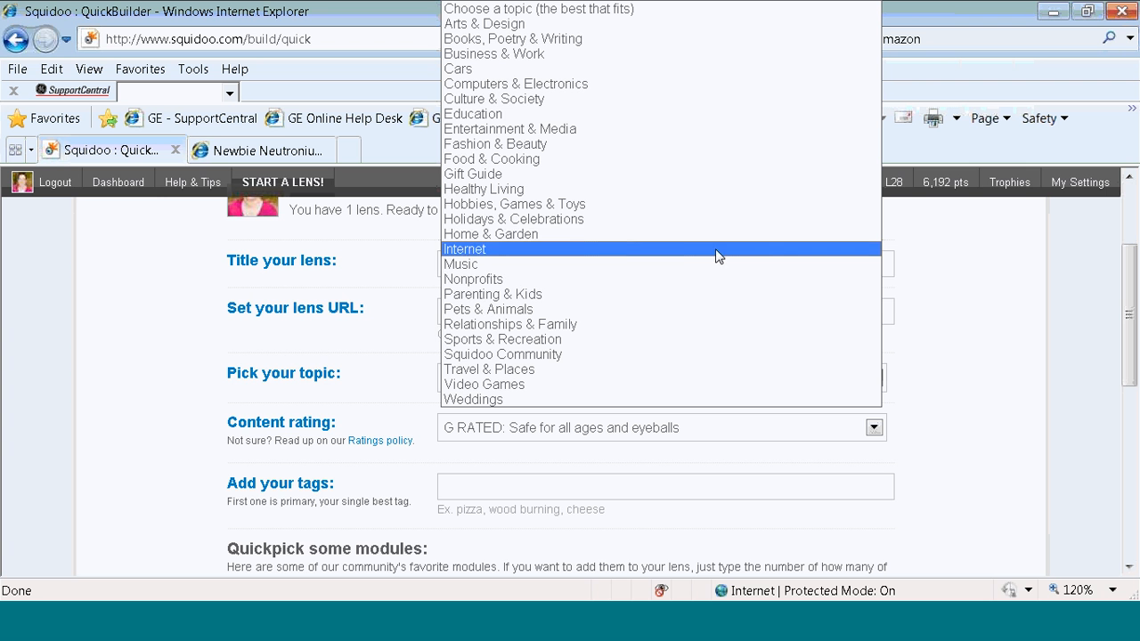
pyautogui.click(579, 129)
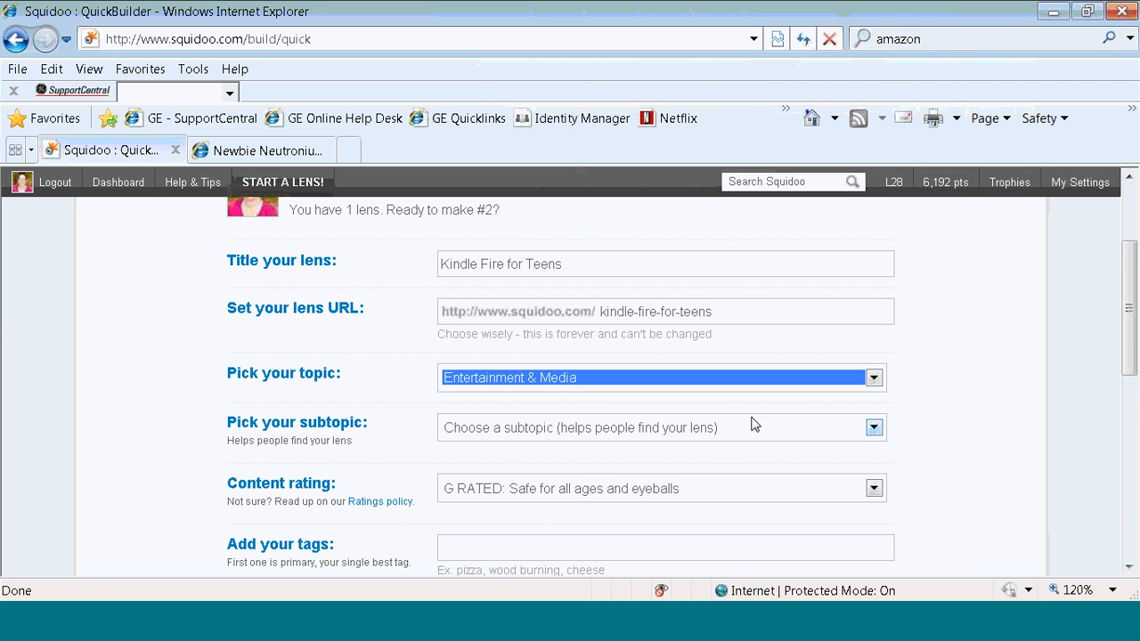
pyautogui.click(874, 428)
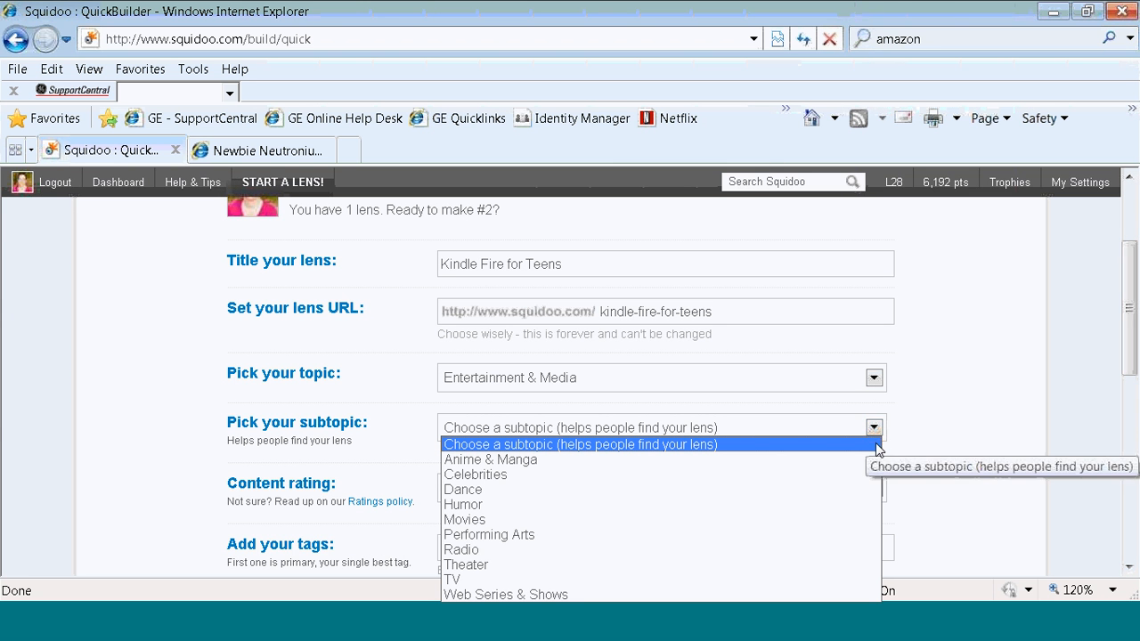
pyautogui.click(876, 443)
# Step: Set the lens topic to Hobbies, Games & Toys and the subtopic to Electronic Toys
pyautogui.click(875, 381)
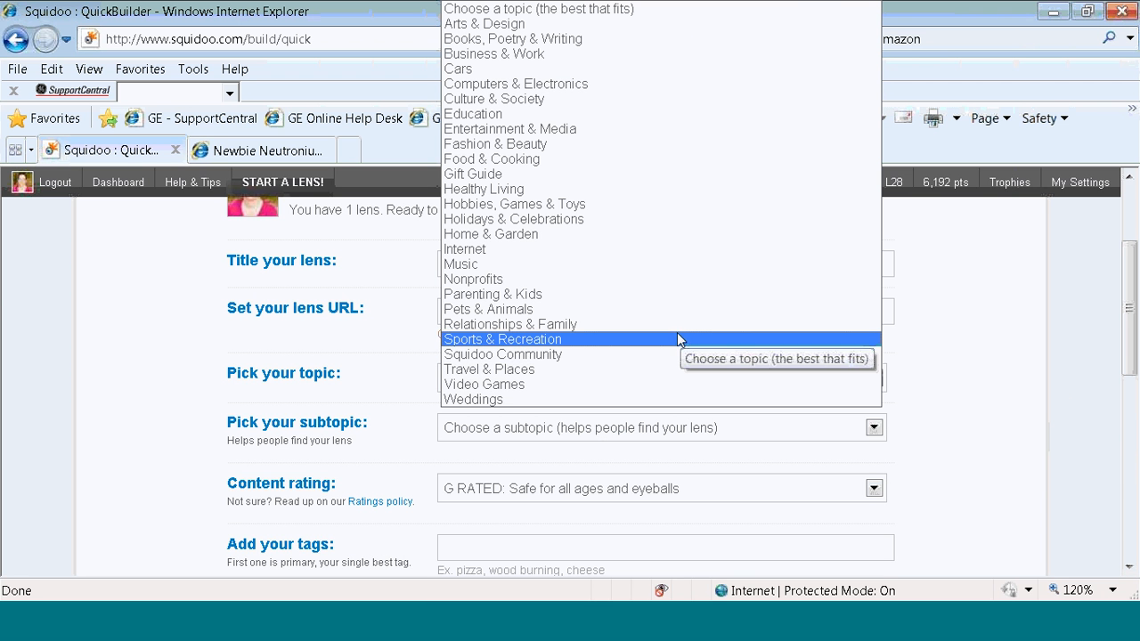
pyautogui.click(563, 214)
pyautogui.click(873, 430)
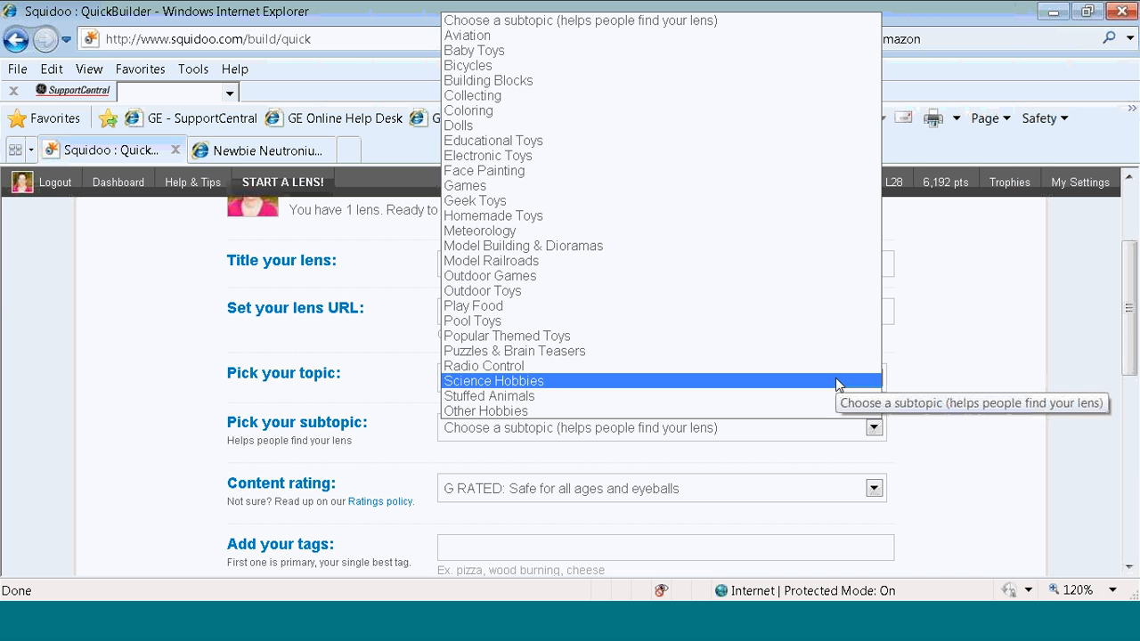
pyautogui.click(606, 160)
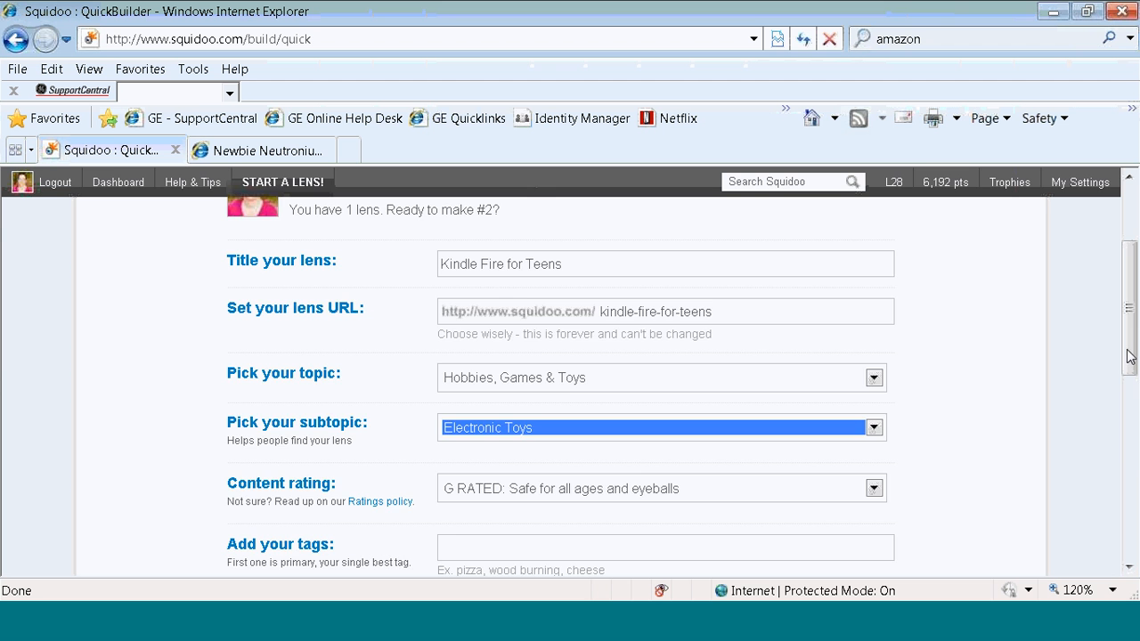
# Step: Enter "Kindle Fire review" as the primary tag of the lens, followed by a comma
pyautogui.moveTo(1127, 358); pyautogui.dragTo(1134, 435)
pyautogui.click(564, 313)
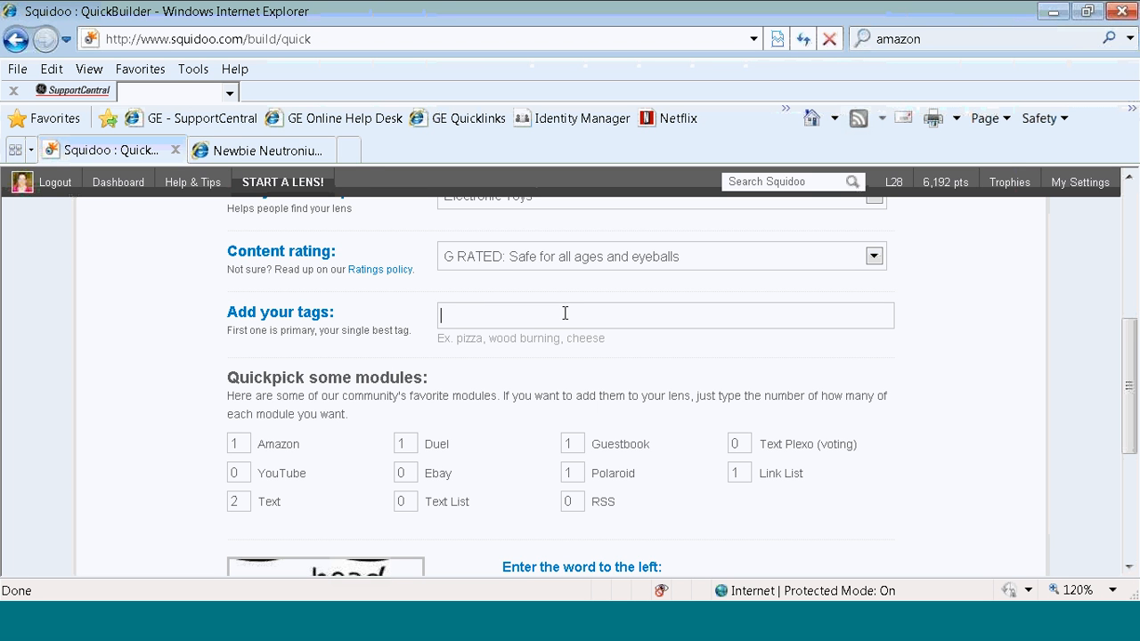
pyautogui.write('Kindle Fire rev')
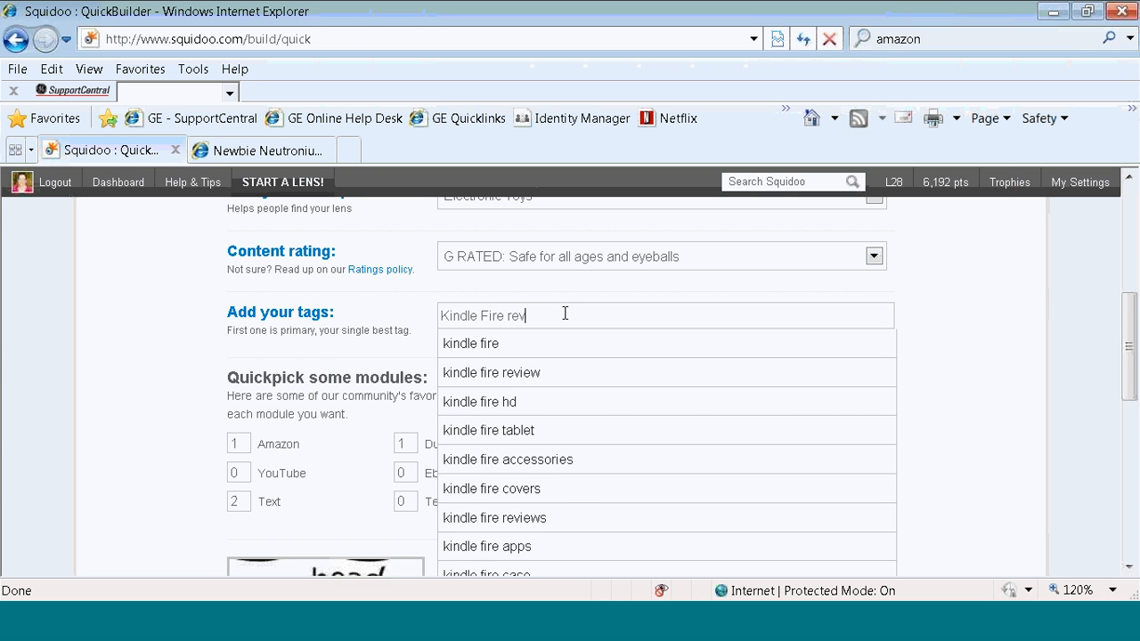
pyautogui.write('iew,')
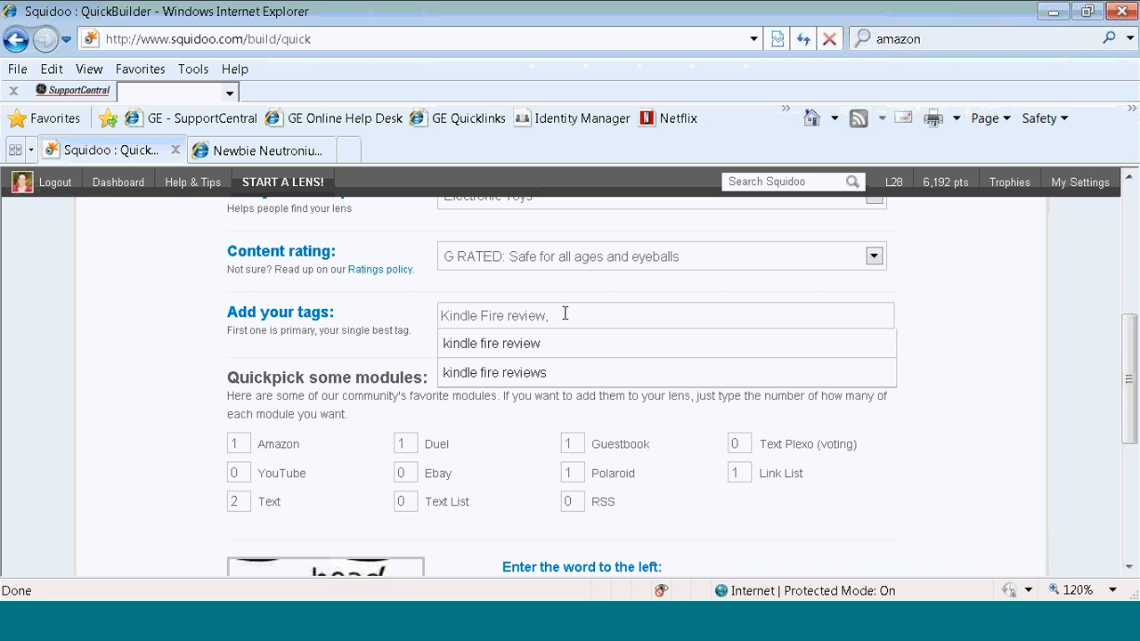
# Step: Add "kindle fire book" as the second tag, correcting the misspelled start of the entry
pyautogui.write('kin')
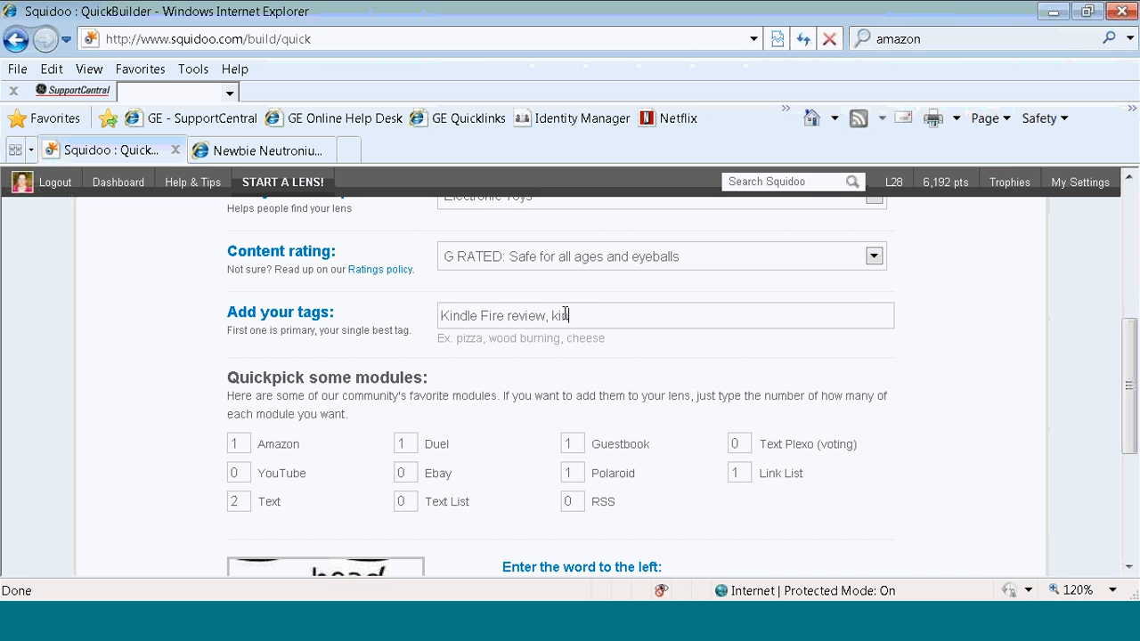
pyautogui.write('le fire')
pyautogui.press('BackSpace')
pyautogui.press('BackSpace')
pyautogui.press('BackSpace')
pyautogui.press('BackSpace')
pyautogui.press('BackSpace')
pyautogui.press('BackSpace')
pyautogui.press('BackSpace')
pyautogui.write('d')
pyautogui.write('e fire book')
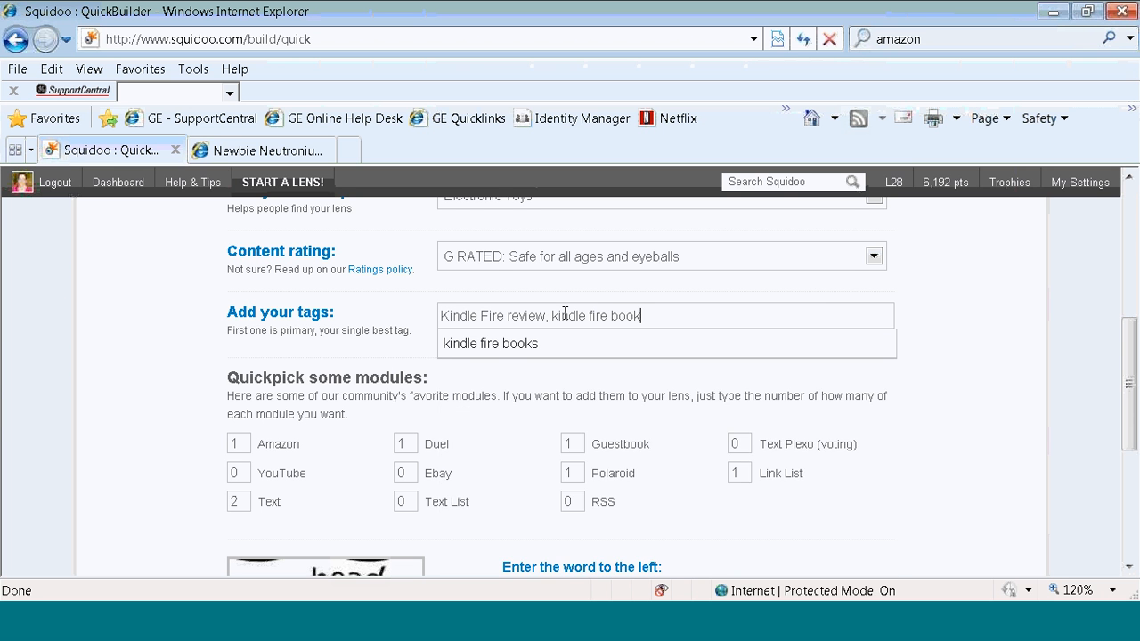
# Step: Complete the tag "kindle fire books", add "kindle fire acessories" and try to add the suggested "kindle fire apps" tag
pyautogui.write('s, kindle fire ')
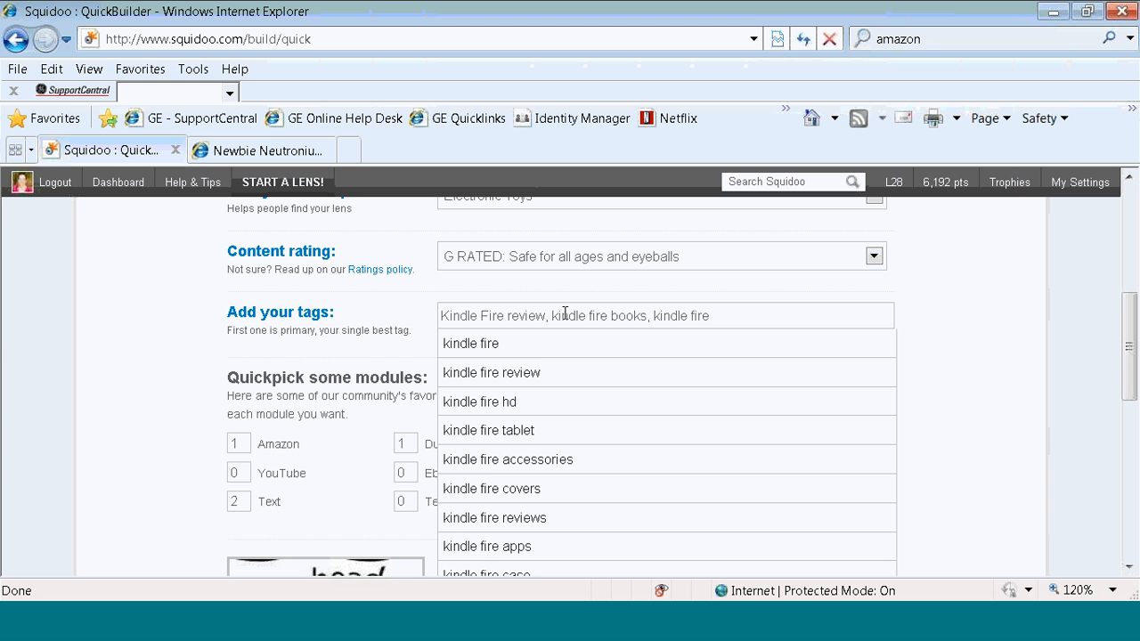
pyautogui.write('access')
pyautogui.press('BackSpace')
pyautogui.press('BackSpace')
pyautogui.press('BackSpace')
pyautogui.press('BackSpace')
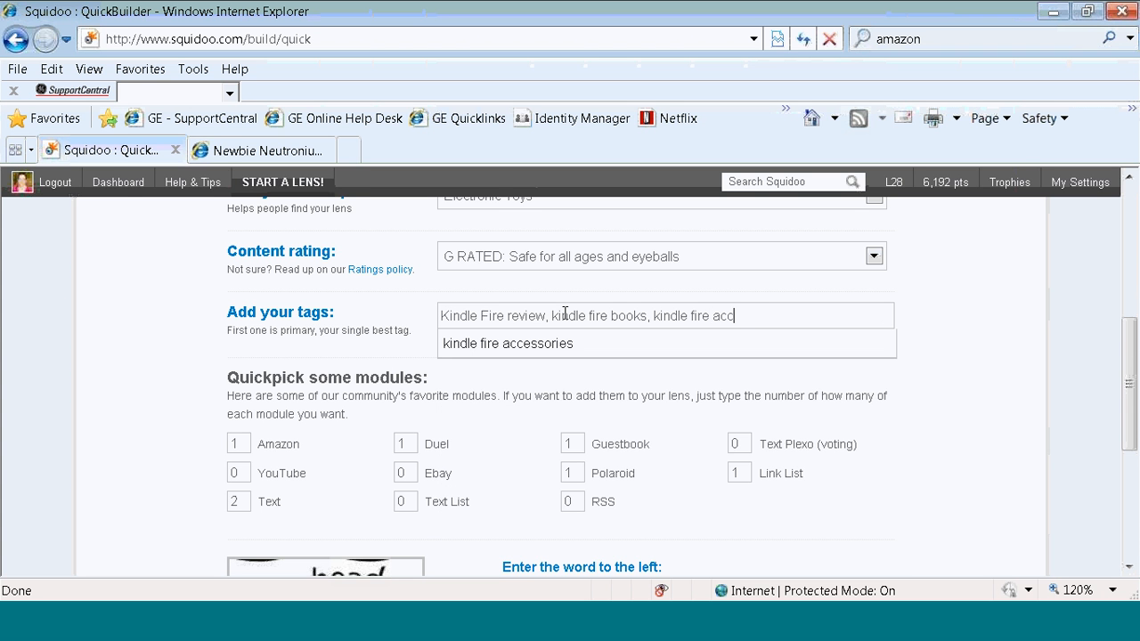
pyautogui.write('essories, kindle')
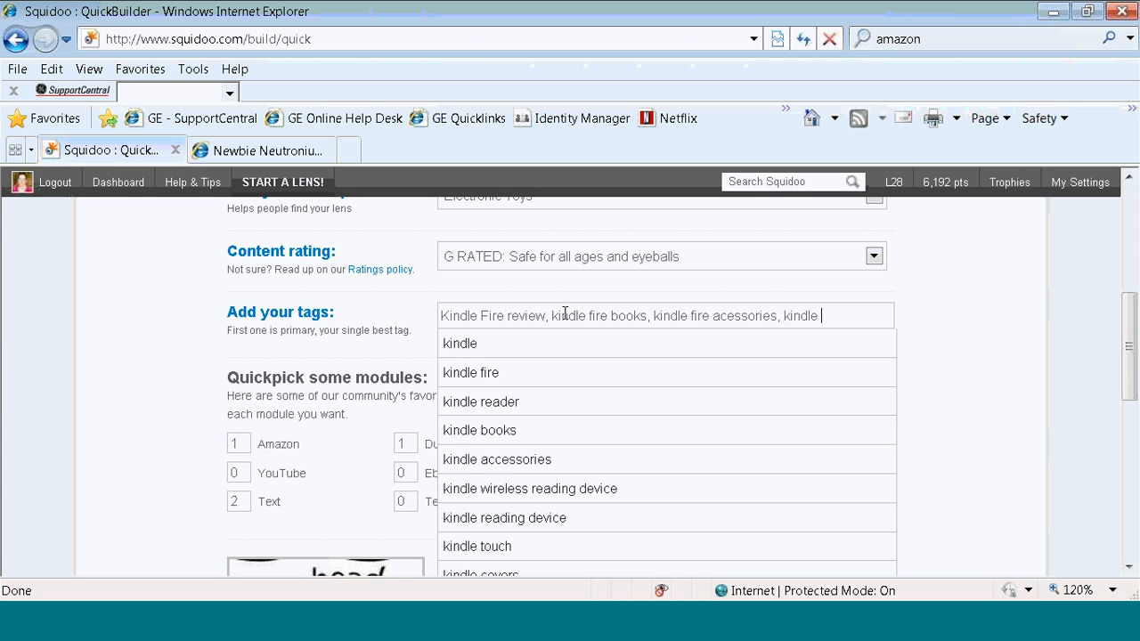
pyautogui.write(' fire')
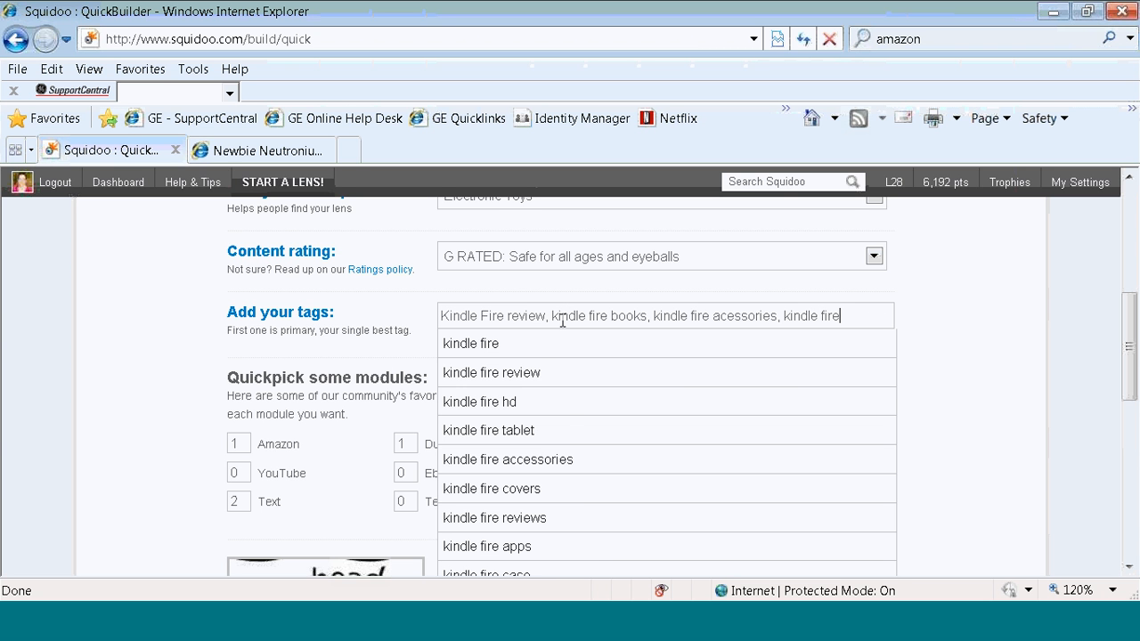
pyautogui.click(559, 549)
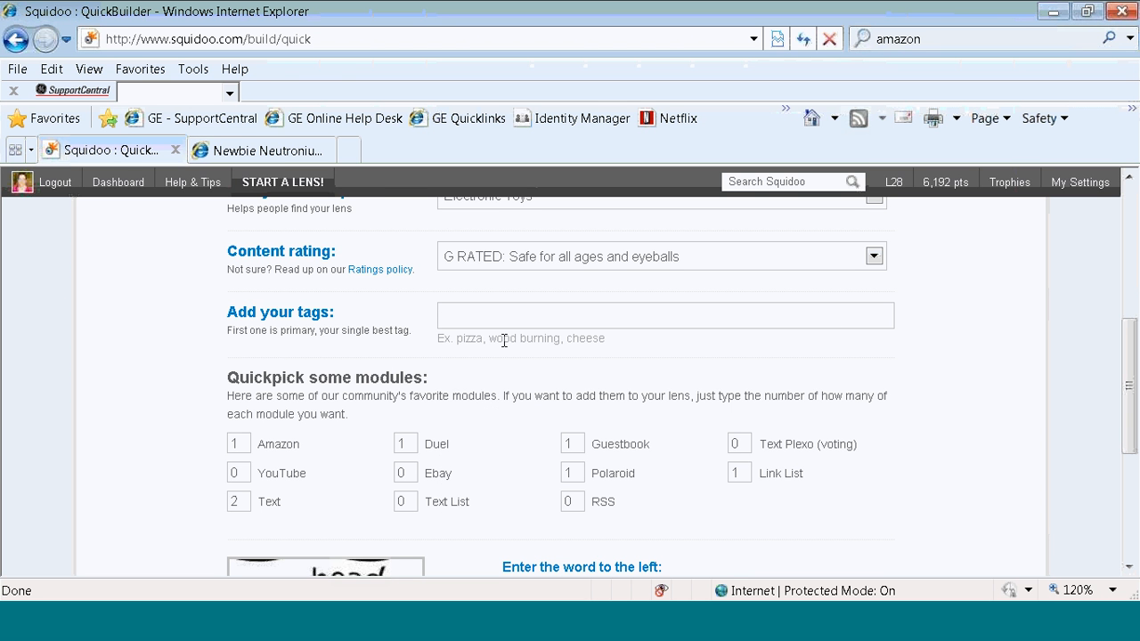
# Step: Enter the suggested "kindle fire review" as the primary tag of the lens
pyautogui.write('kindle fire')
pyautogui.press('Return')
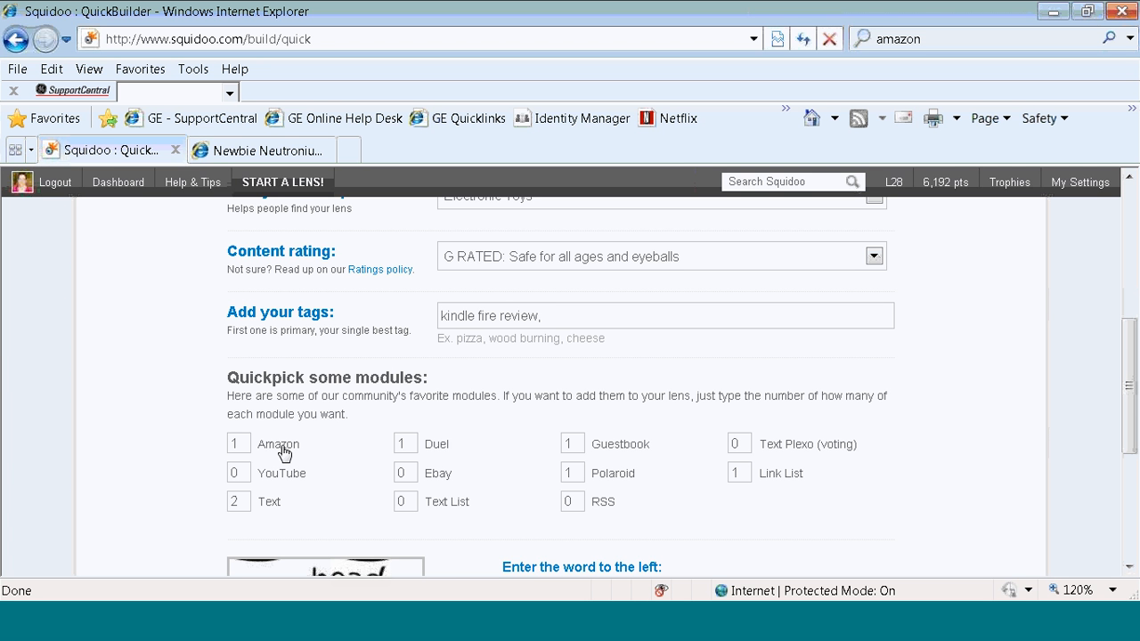
# Step: Set the number of Amazon modules to 3
pyautogui.click(243, 442)
pyautogui.press('BackSpace')
pyautogui.write('2')
pyautogui.press('BackSpace')
pyautogui.write('3')
# Step: Set the Duel and Guestbook modules to 1 each and leave the Text Plexo and YouTube counts blank
pyautogui.click(409, 440)
pyautogui.press('BackSpace')
pyautogui.click(577, 442)
pyautogui.write('1')
pyautogui.press('Tab')
pyautogui.press('Tab')
# Step: Set the number of Polaroid and Link List modules to 0
pyautogui.click(577, 475)
pyautogui.write('0')
pyautogui.click(745, 478)
pyautogui.write('0')
# Step: Set the number of Text modules to 4 and leave the Text List count blank
pyautogui.click(245, 504)
pyautogui.write('3')
pyautogui.press('BackSpace')
pyautogui.write('4')
pyautogui.press('Tab')
# Step: Enter the word from the verification image and build the lens
pyautogui.scroll(-3, 1089, 496)
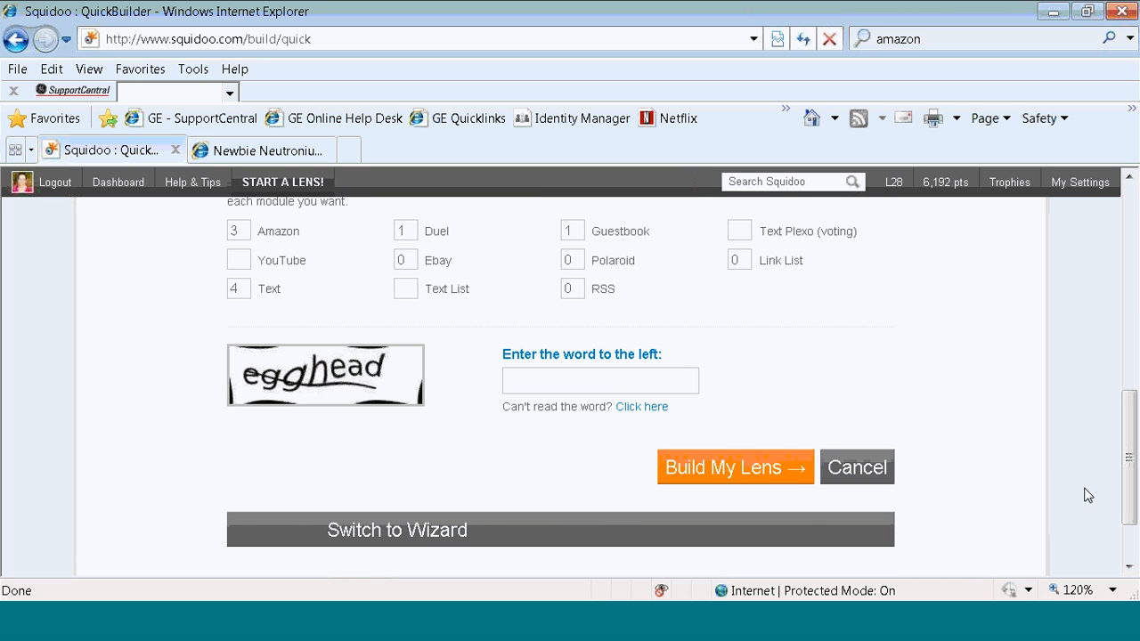
pyautogui.click(585, 380)
pyautogui.write('egghead')
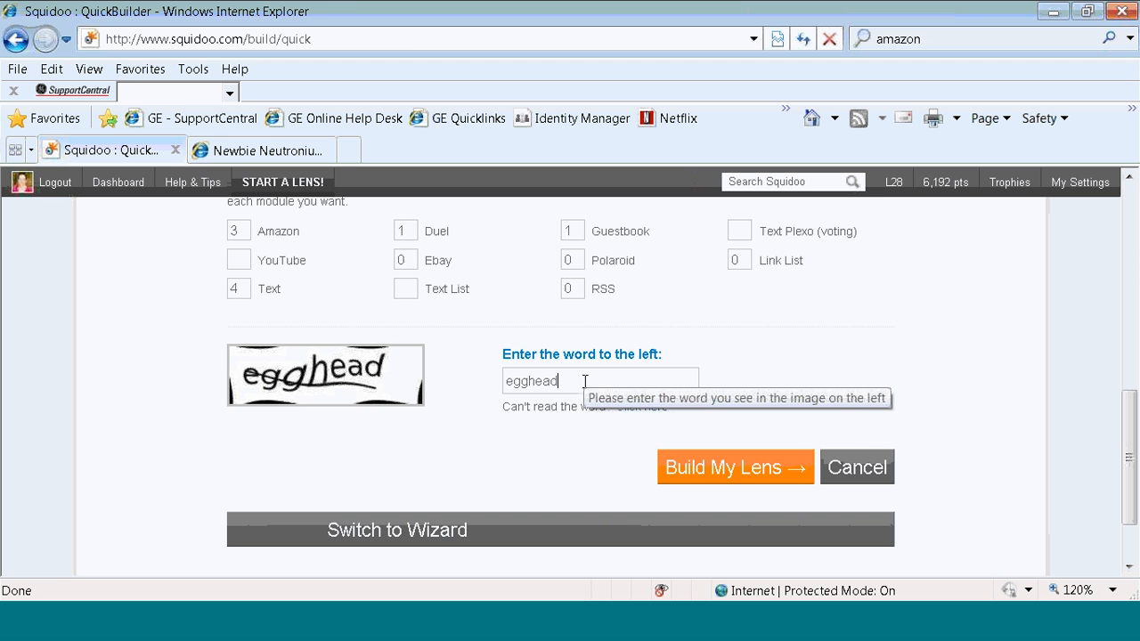
pyautogui.click(723, 470)
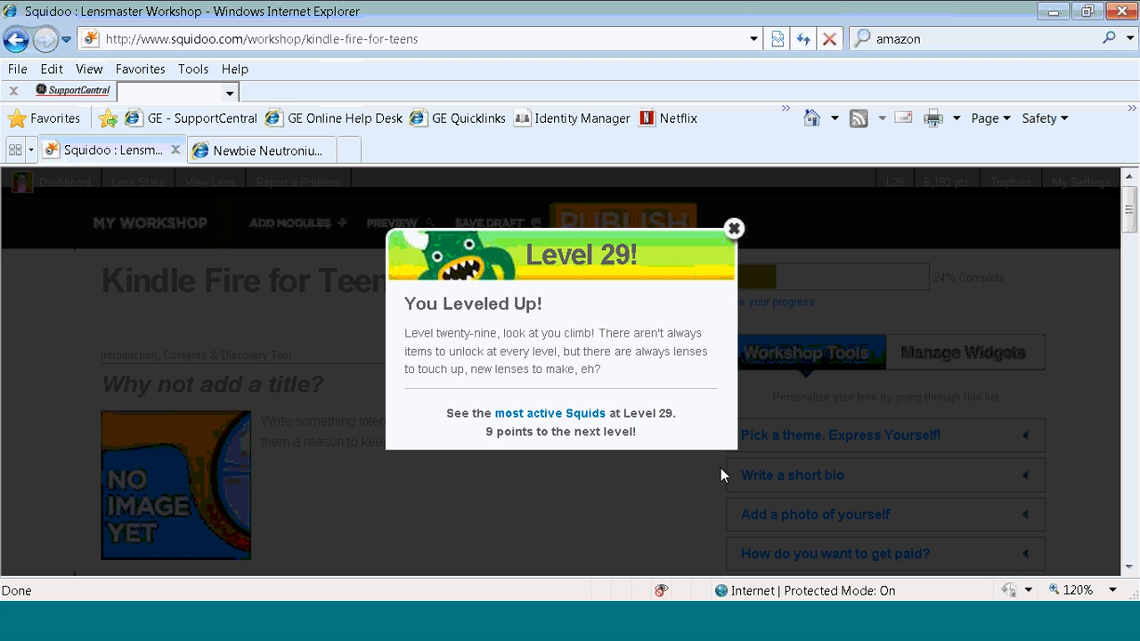
# Step: Dismiss the level-up notice and set the lens introduction title to "KIndle Fire Review for Teens"
pyautogui.click(733, 229)
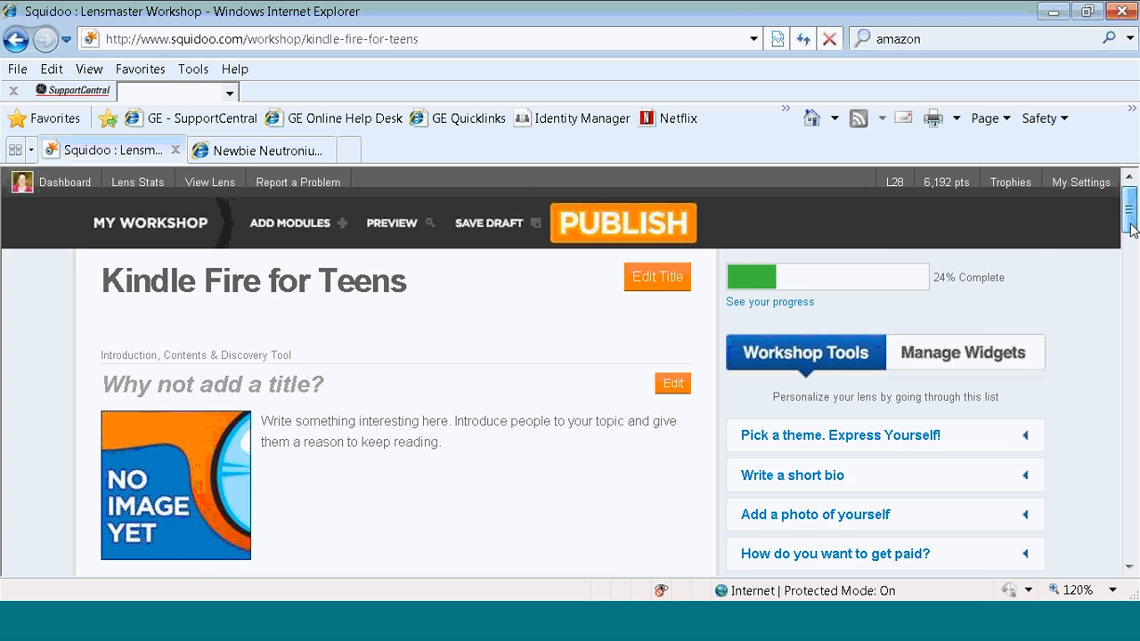
pyautogui.scroll(-1, 1131, 230)
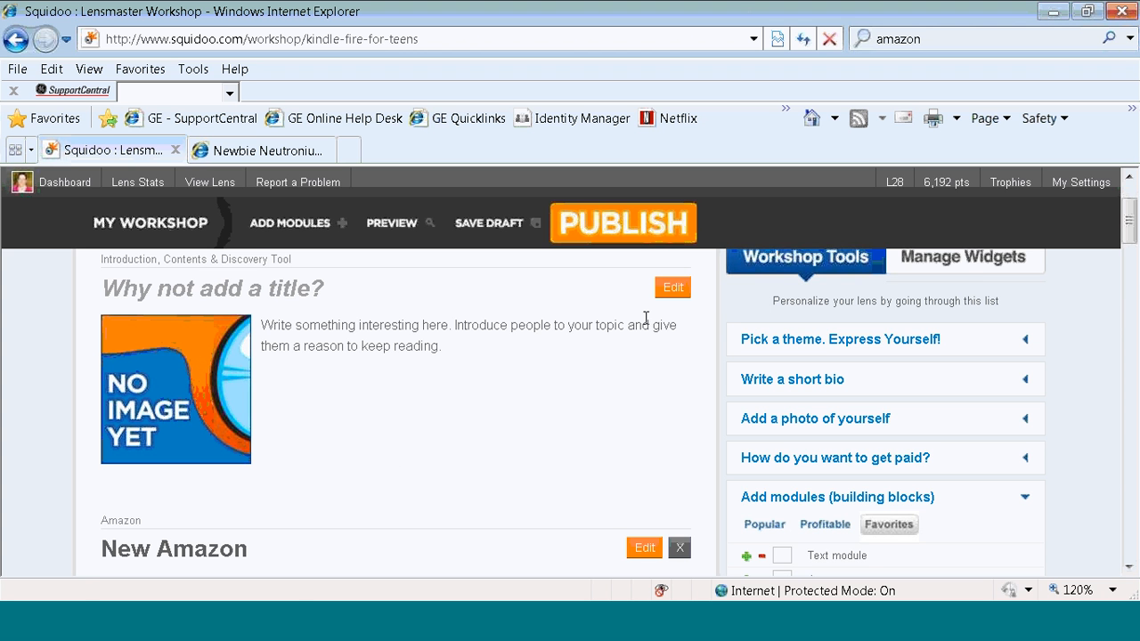
pyautogui.click(672, 289)
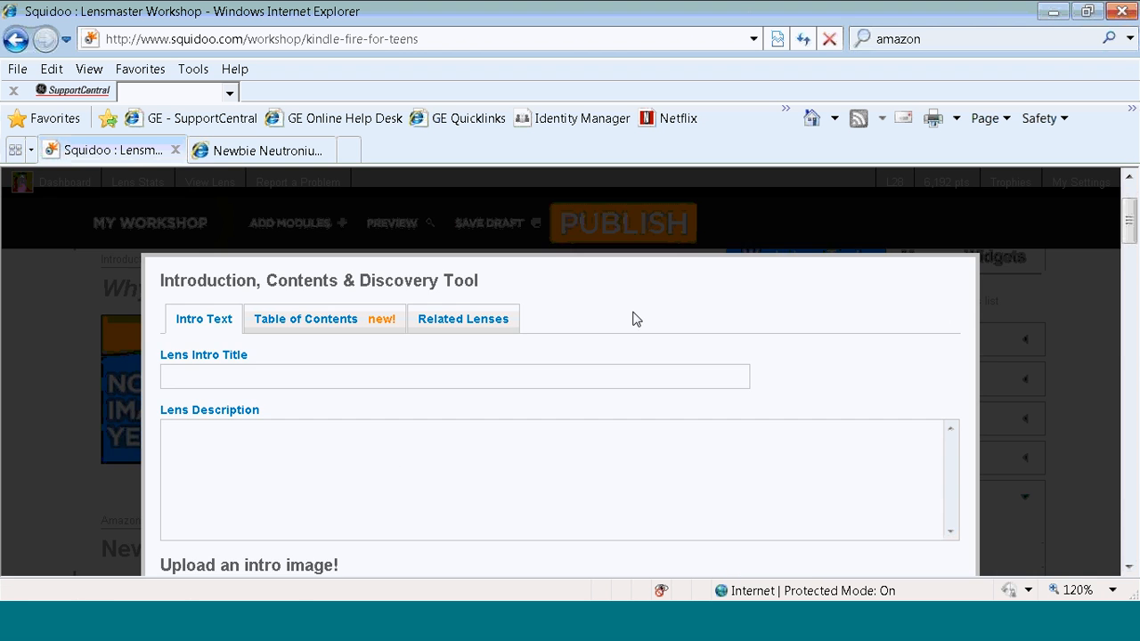
pyautogui.click(490, 384)
pyautogui.write('Kindle Fire Review for Teens')
# Step: Enter description "This is a quick review of the Kindle Fire from my 13 year old daughter who has used it for over 1 year and loves it"
pyautogui.click(442, 460)
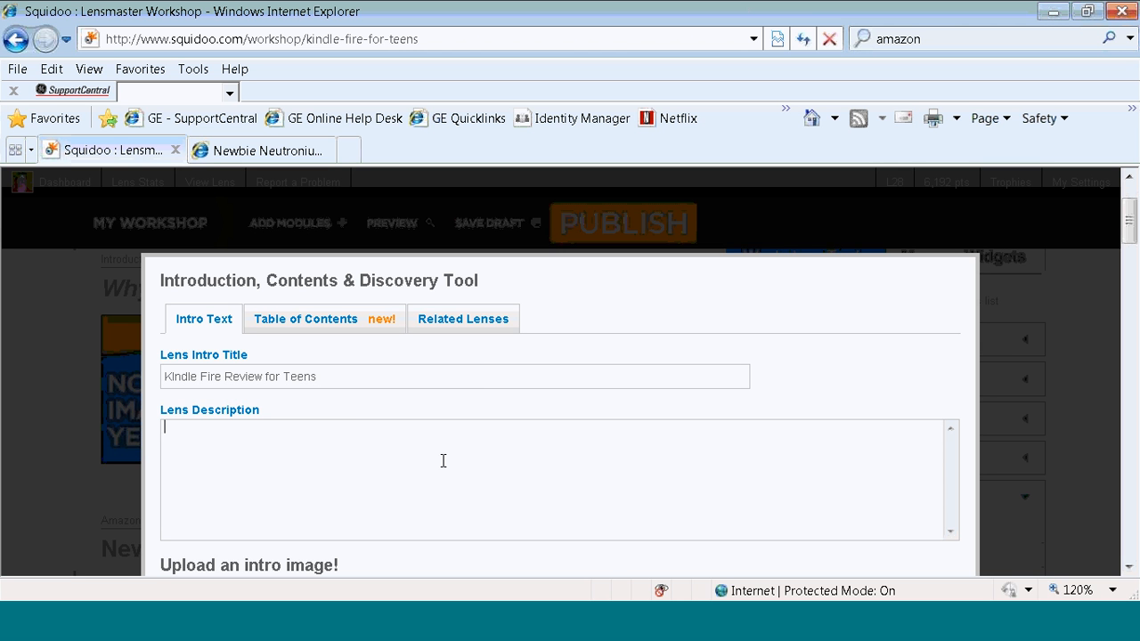
pyautogui.write('This is a quick review of the Kin')
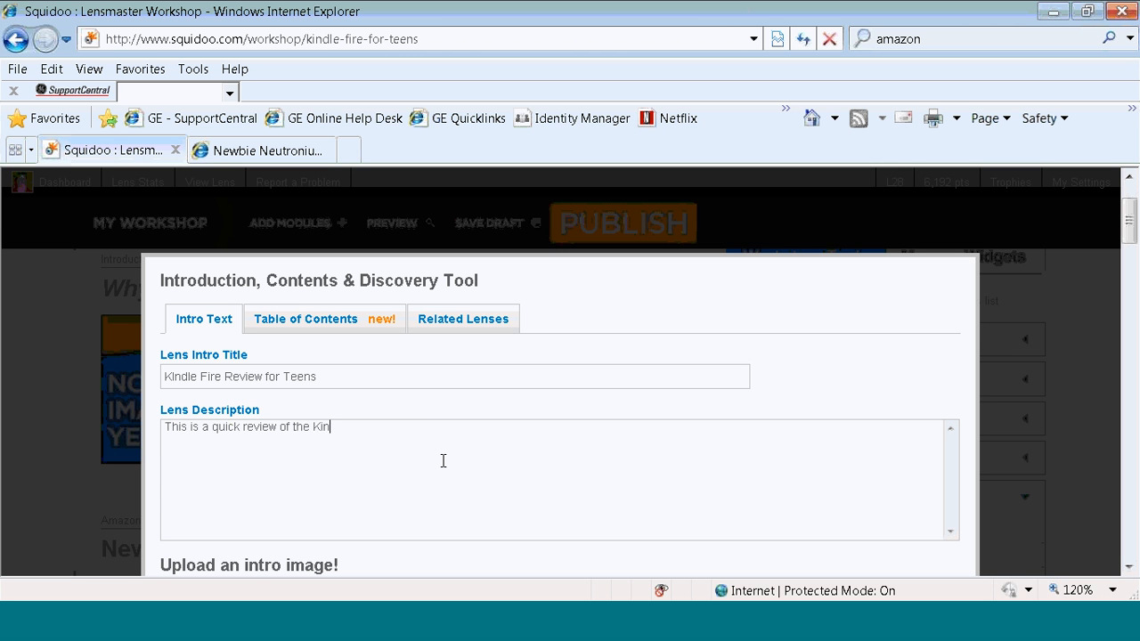
pyautogui.write('dle Fire from my 13 year old daughter')
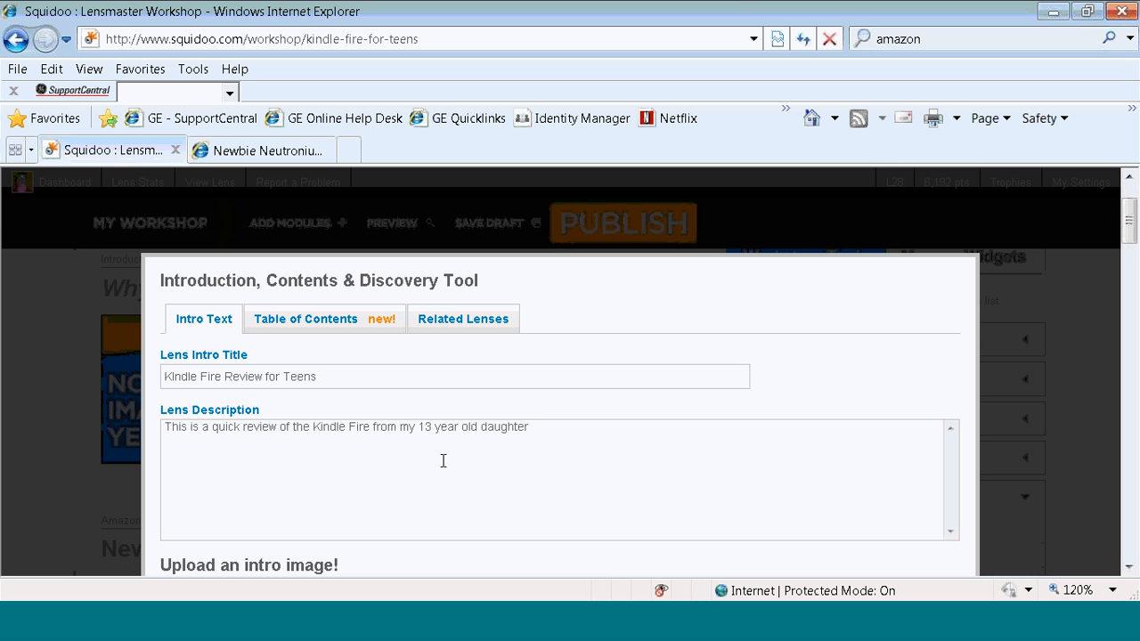
pyautogui.write(' who has used it for over 1 year and loves it')
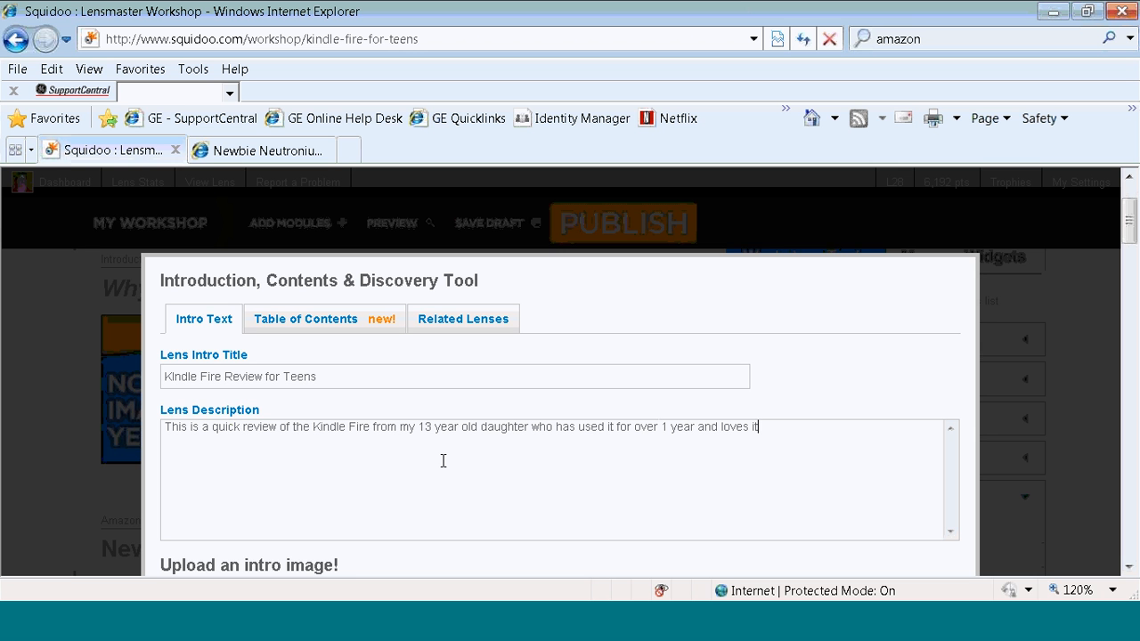
# Step: Add ". She also has an Ipod, but prefers the Kindle." to the lens description and save the introduction
pyautogui.write('. She also has an Ipa')
pyautogui.press('BackSpace')
pyautogui.write('od,')
pyautogui.write('but prefers the ')
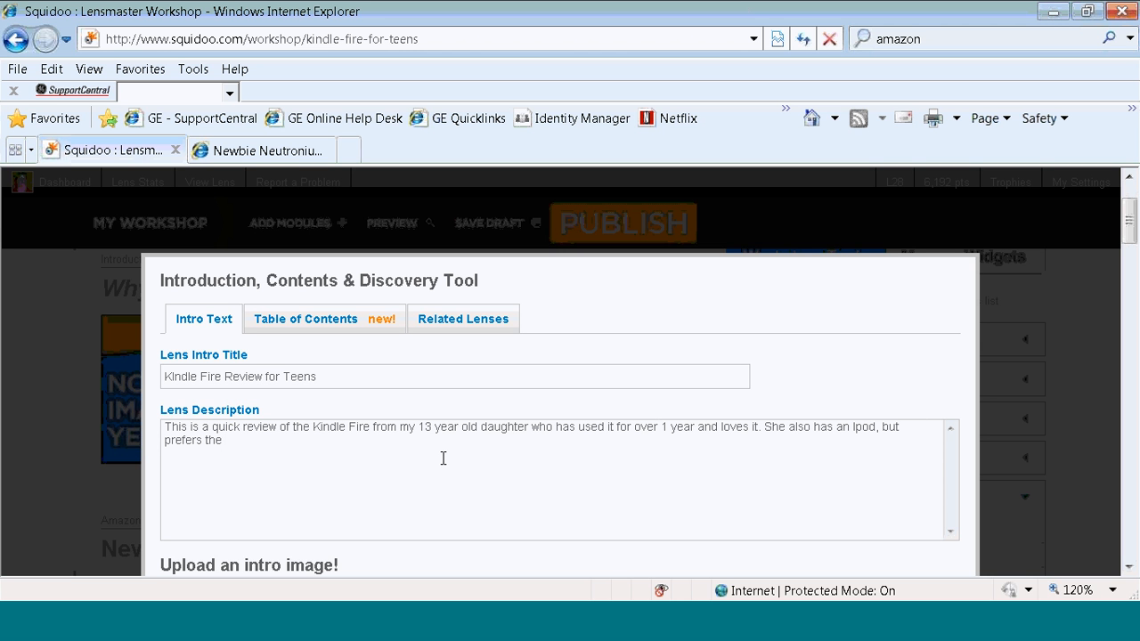
pyautogui.write('Kindle.')
pyautogui.moveTo(1129, 241); pyautogui.dragTo(1136, 297)
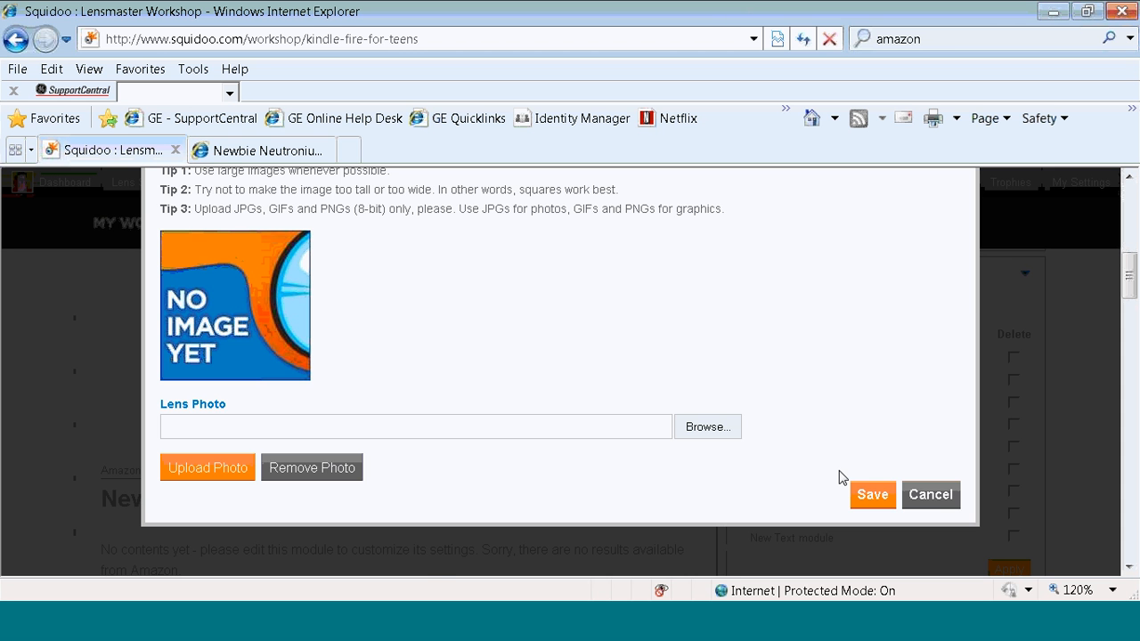
pyautogui.click(871, 499)
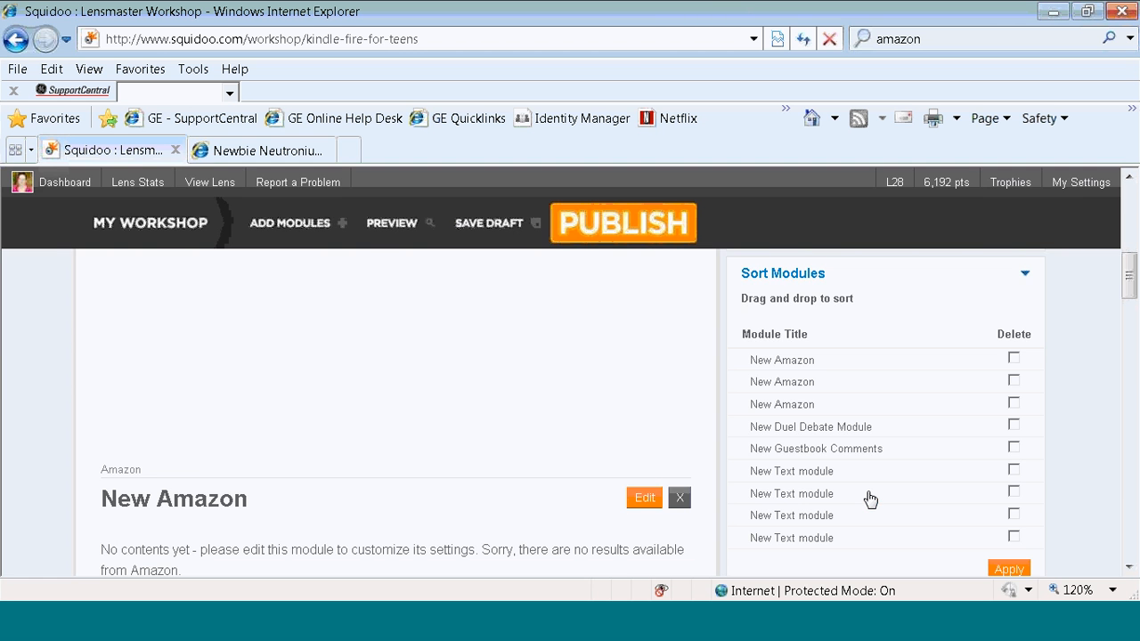
# Step: Open the first new Amazon module for editing and set its title to "Kindle Fire"
pyautogui.moveTo(1129, 298); pyautogui.dragTo(1134, 270)
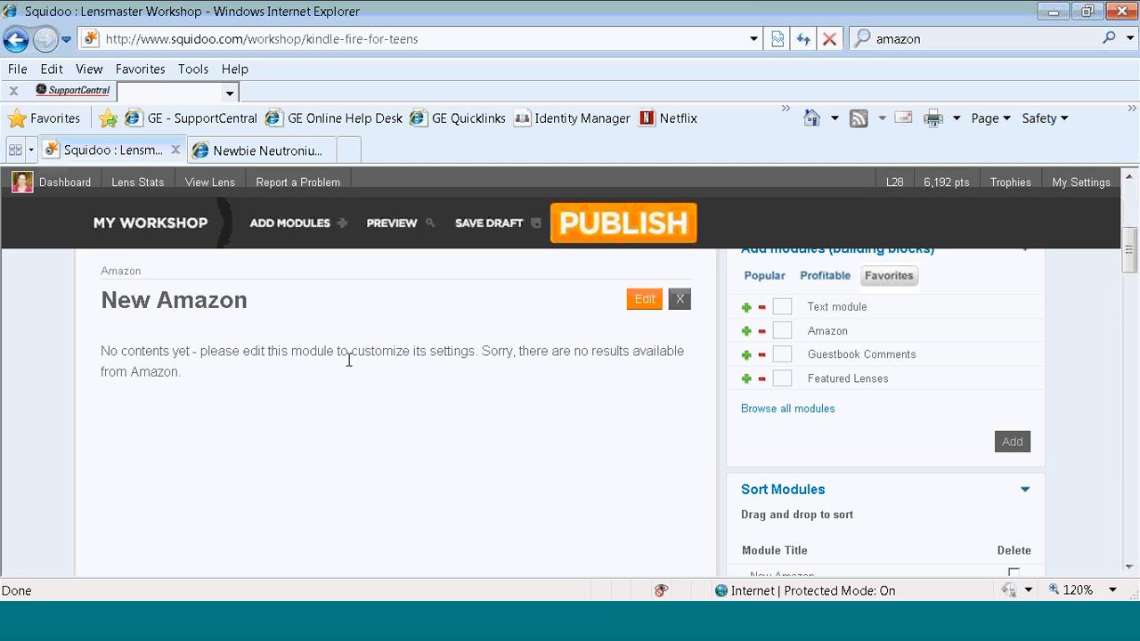
pyautogui.click(648, 303)
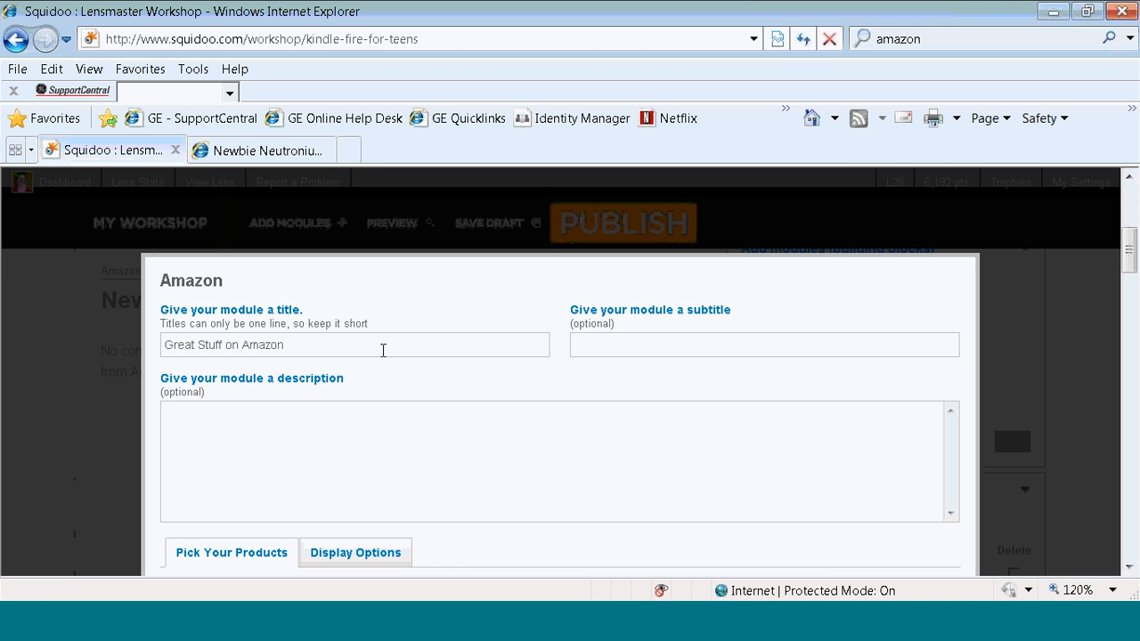
pyautogui.moveTo(368, 347); pyautogui.dragTo(161, 345)
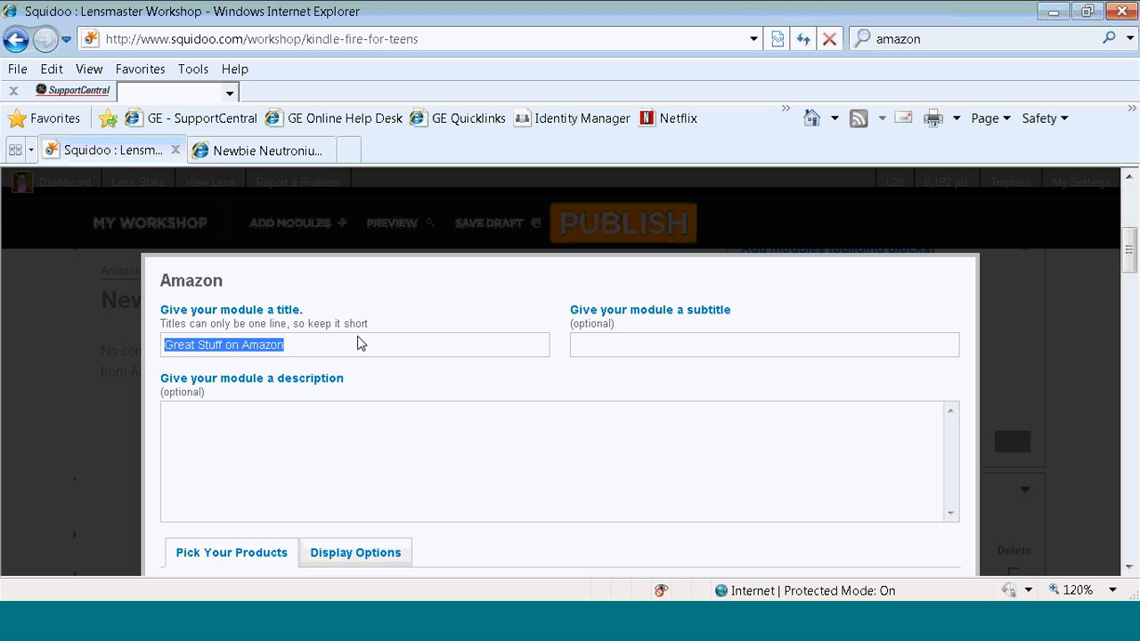
pyautogui.write('K')
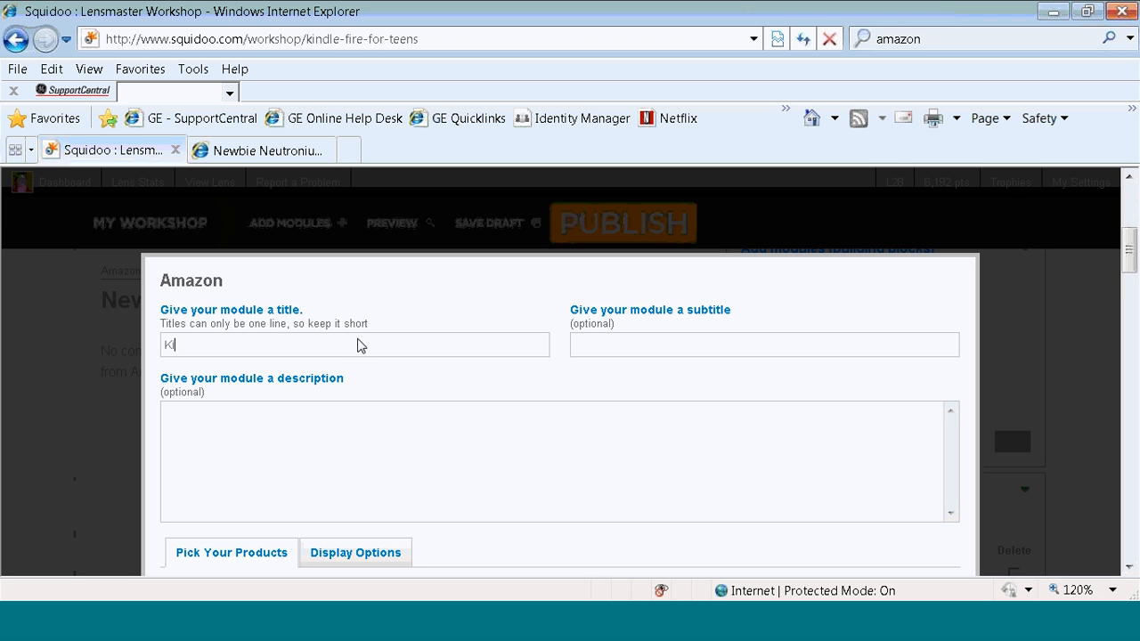
pyautogui.write('indle Fire')
# Step: Enter the Amazon module description "The Kindle Fire is great for travel and is a necessity for any teen."
pyautogui.click(314, 431)
pyautogui.write('The Kindle Fire is g')
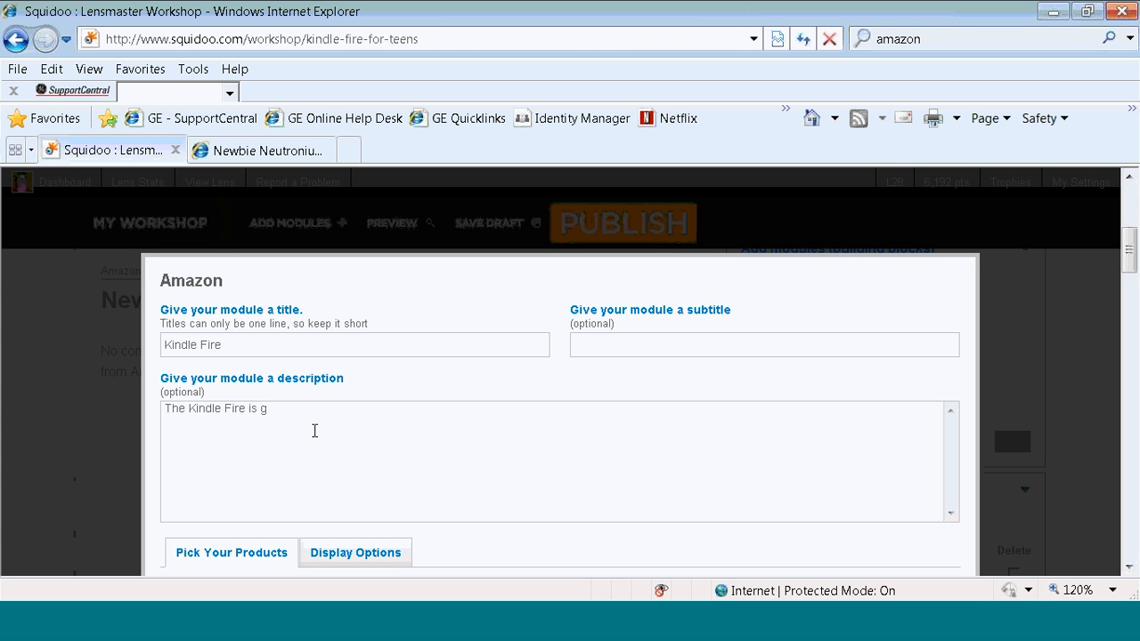
pyautogui.write('reat for travel and is a nece')
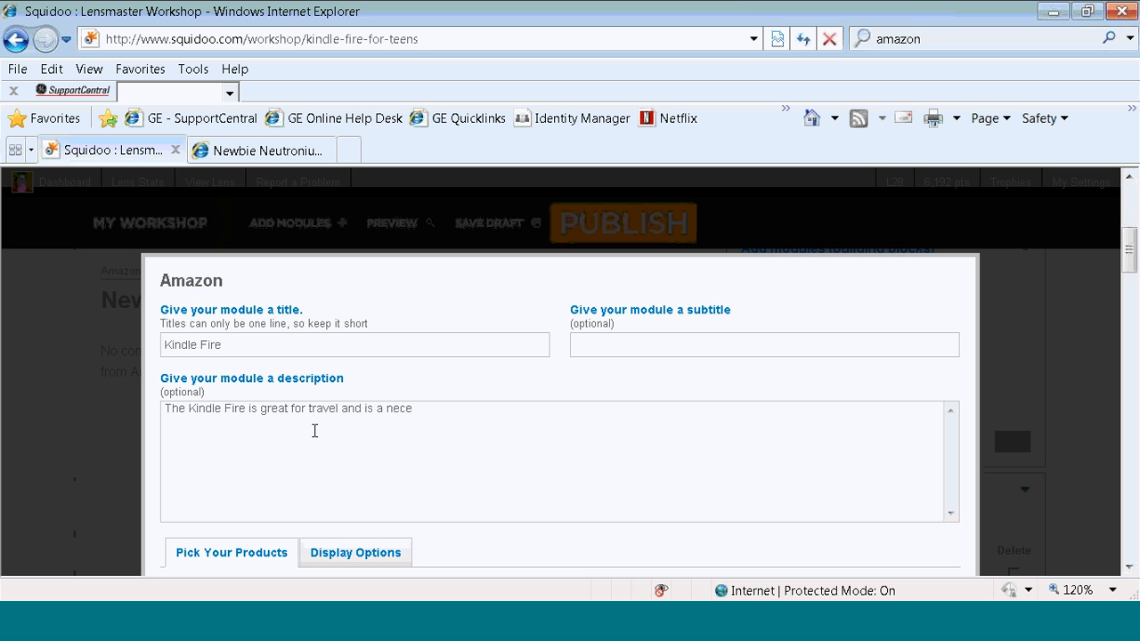
pyautogui.write('ssity for any Tee')
pyautogui.press('BackSpace')
pyautogui.press('BackSpace')
pyautogui.press('BackSpace')
pyautogui.write('teeb')
pyautogui.press('BackSpace')
pyautogui.write('n.')
# Step: Enter "Kindle fire" as the product search terms for the Amazon module and save it
pyautogui.moveTo(1129, 258); pyautogui.dragTo(1129, 294)
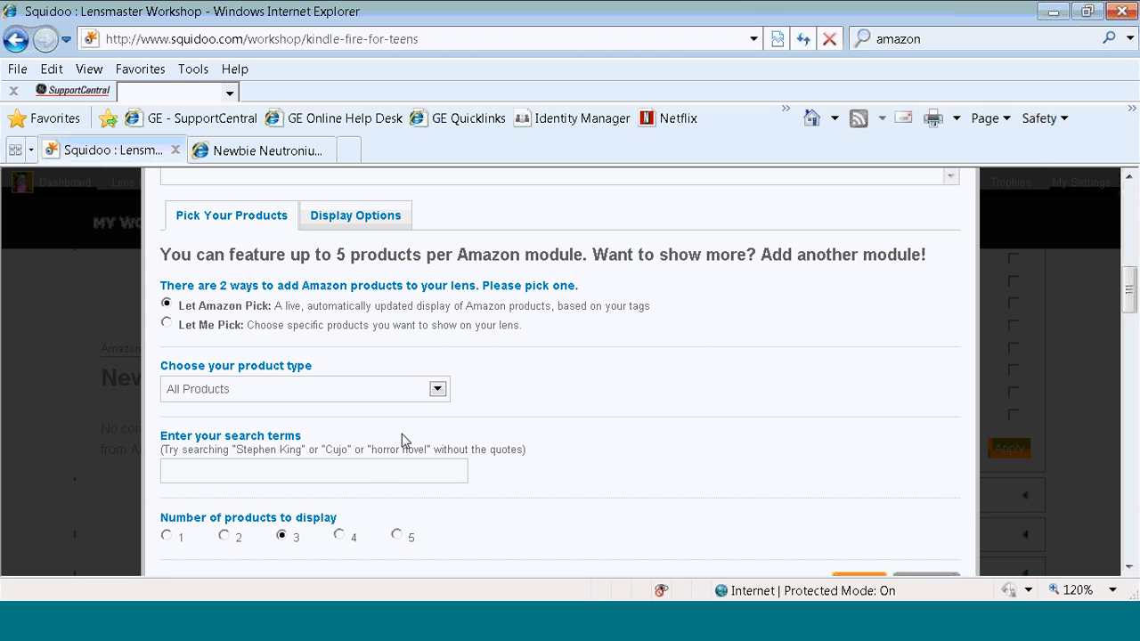
pyautogui.click(382, 465)
pyautogui.write('Kindle fire')
pyautogui.scroll(-4, 1096, 395)
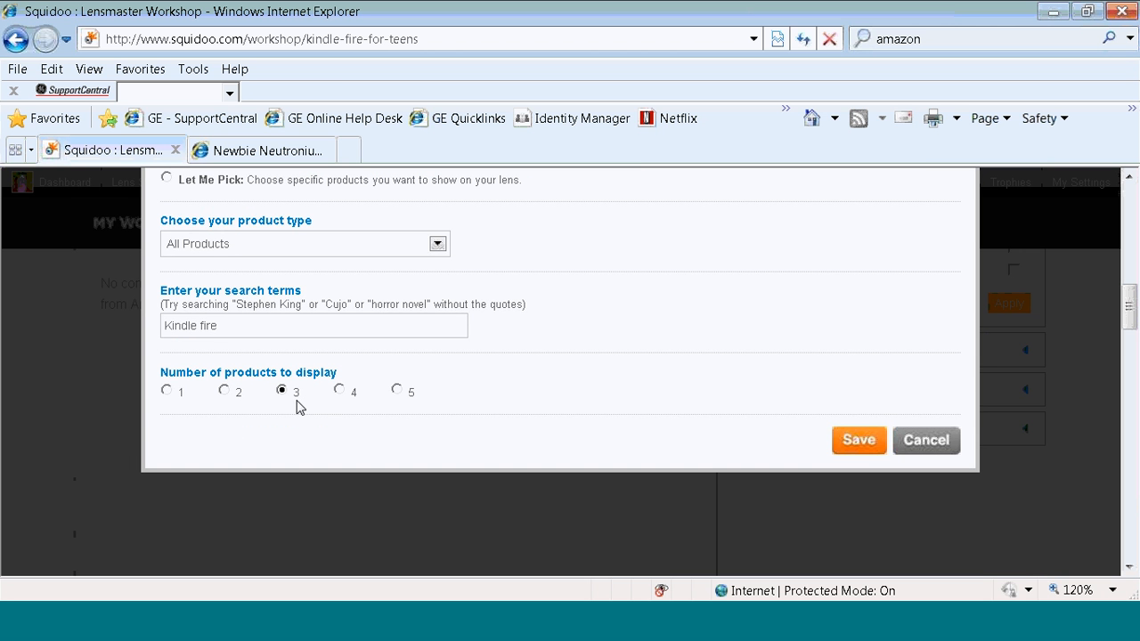
pyautogui.click(857, 441)
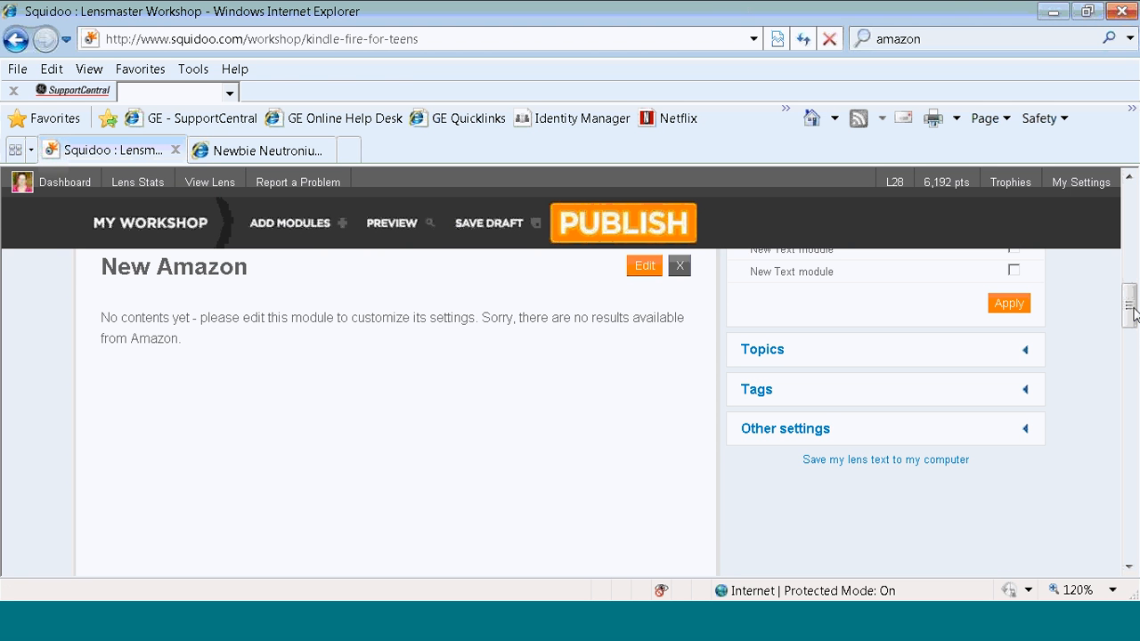
pyautogui.moveTo(1128, 318); pyautogui.dragTo(1131, 260)
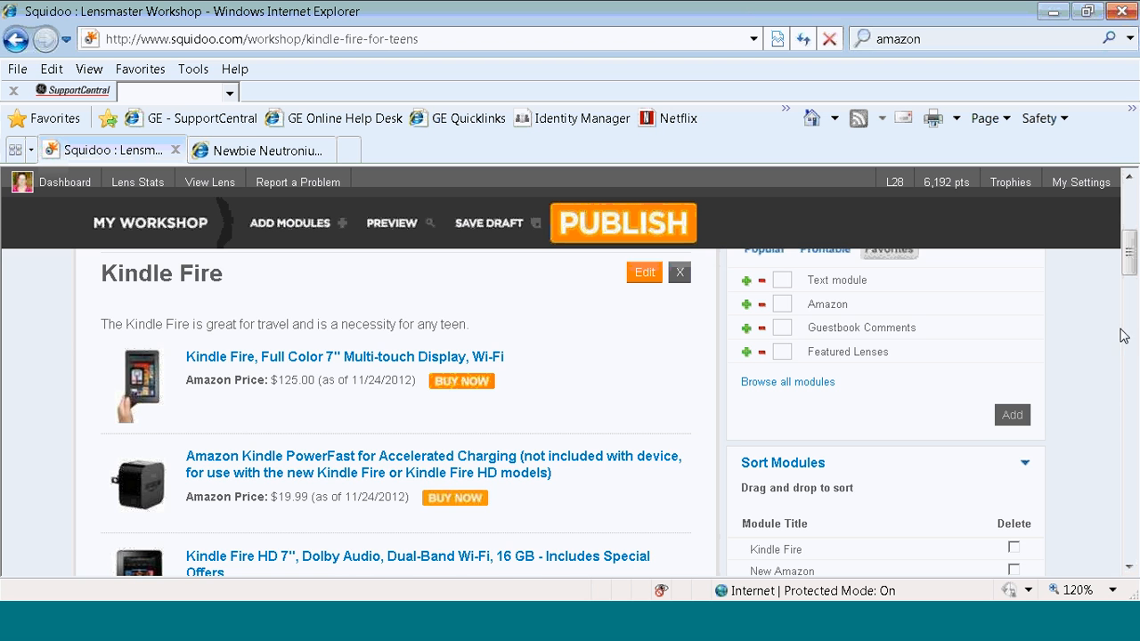
# Step: Reorder the lens modules so that a Text module follows each of the three Amazon modules, and apply the new order
pyautogui.scroll(-3, 1132, 279)
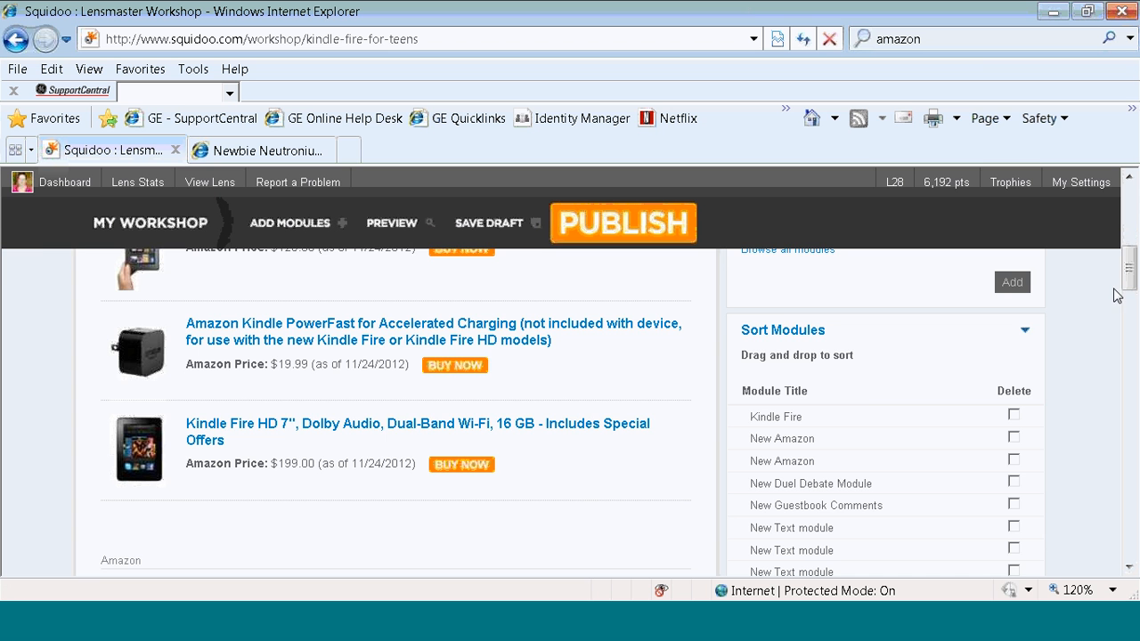
pyautogui.moveTo(1132, 285)
pyautogui.mouseDown()
pyautogui.moveTo(1133, 224)
pyautogui.moveTo(1133, 304)
pyautogui.mouseUp()
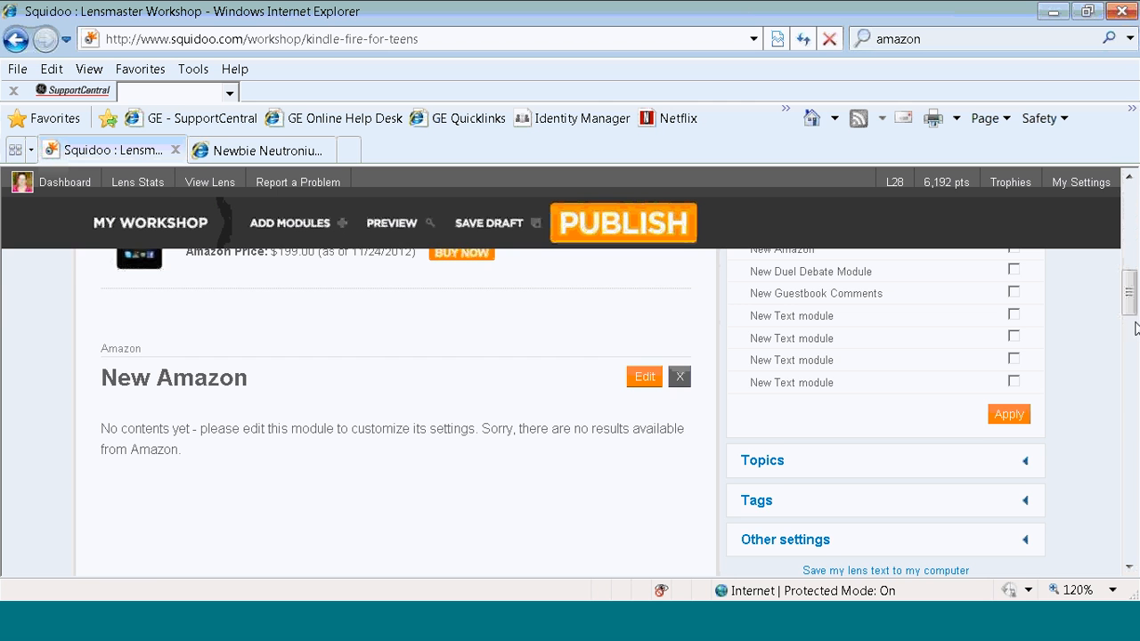
pyautogui.moveTo(1133, 305); pyautogui.dragTo(1133, 291)
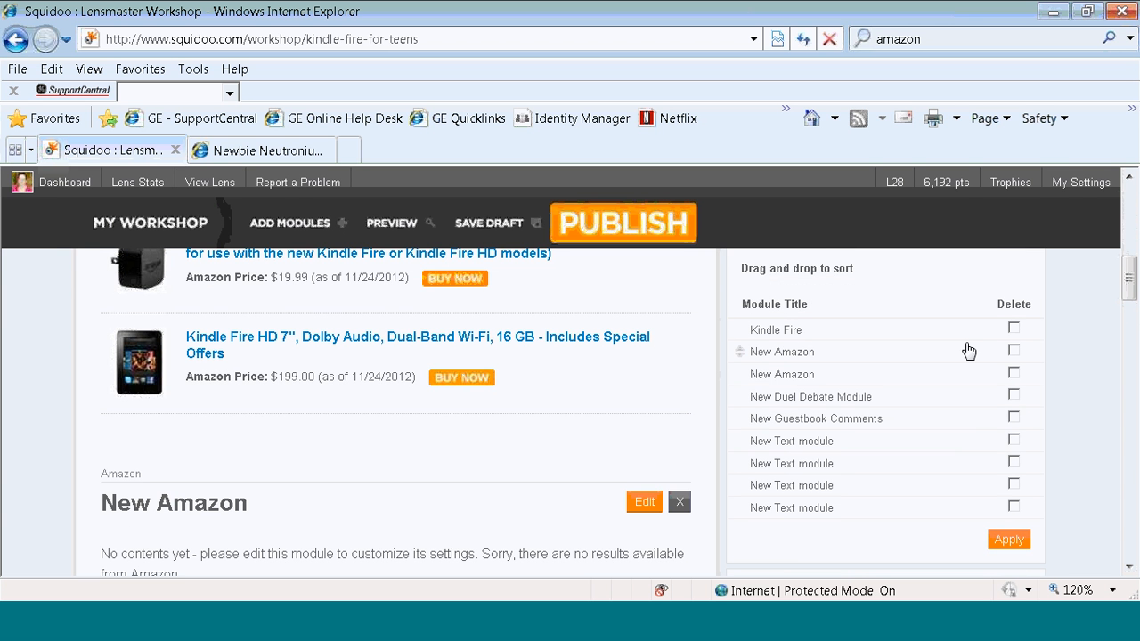
pyautogui.press('Home')
pyautogui.moveTo(877, 445); pyautogui.dragTo(862, 353)
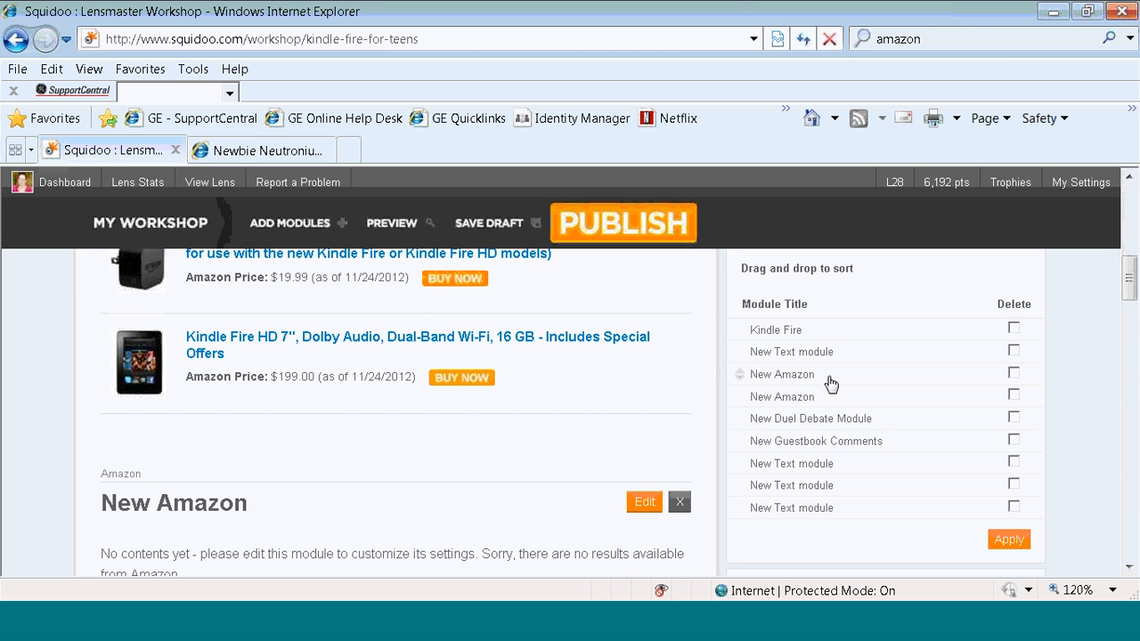
pyautogui.moveTo(855, 470); pyautogui.dragTo(842, 401)
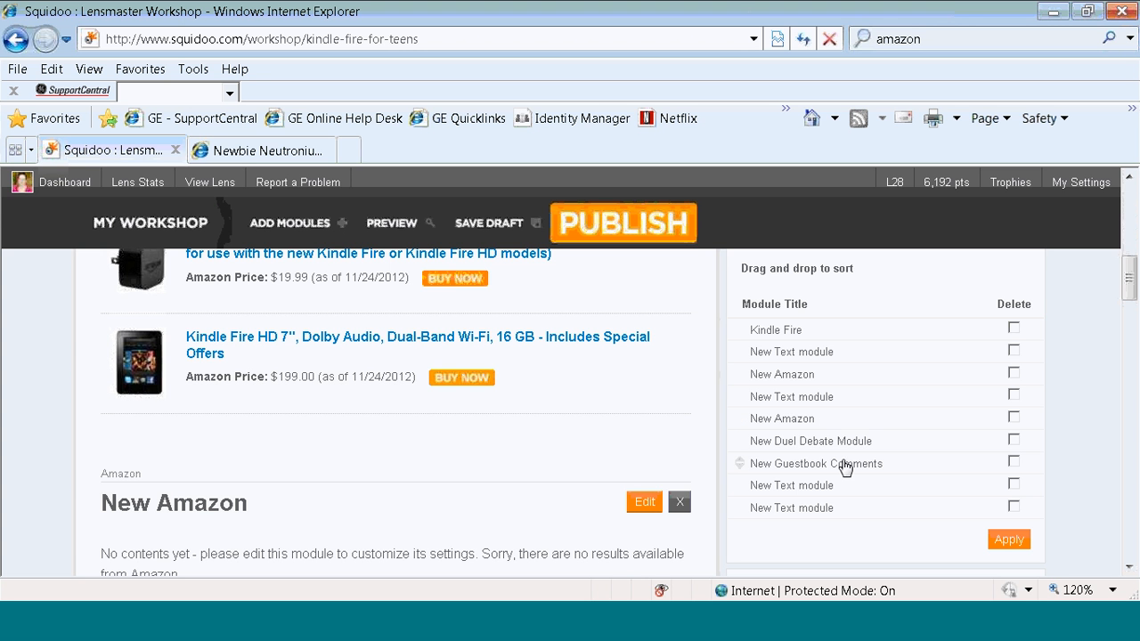
pyautogui.moveTo(855, 493); pyautogui.dragTo(853, 450)
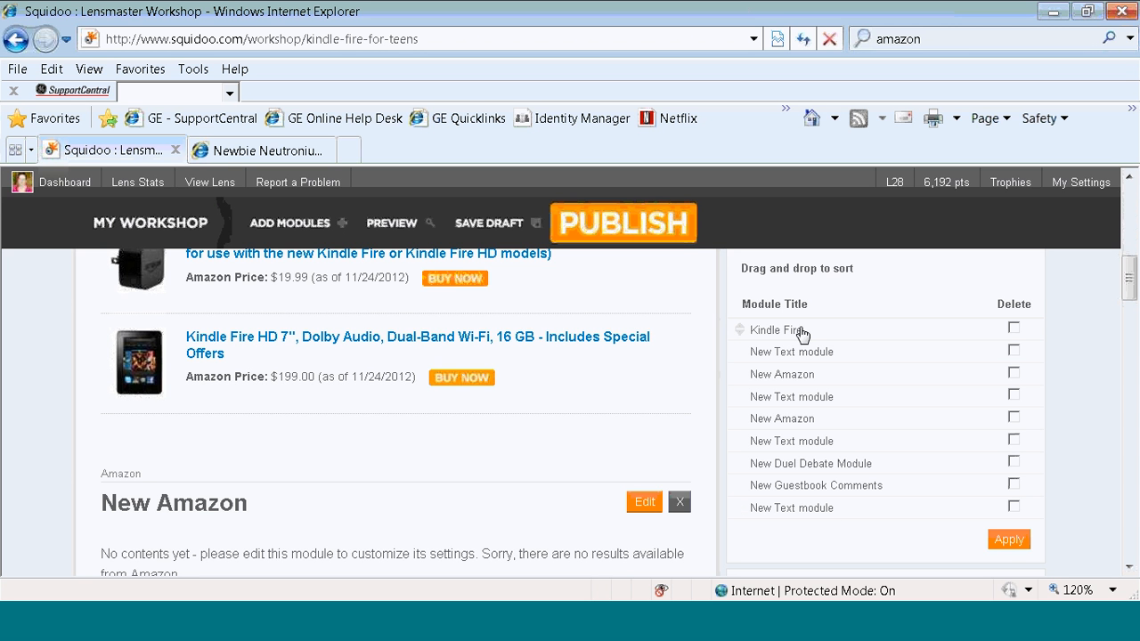
pyautogui.click(1007, 540)
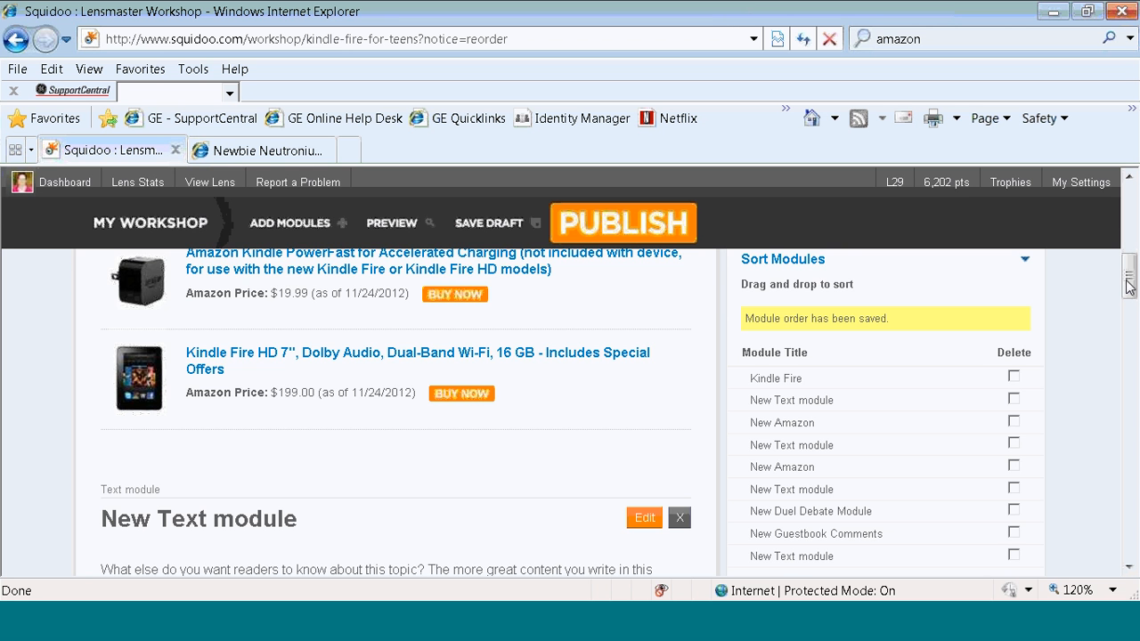
# Step: Write "I think kindle fire is much better than the Ipad - what do you think?" as an opinion in the Duel Debate module
pyautogui.moveTo(1128, 283); pyautogui.dragTo(1132, 307)
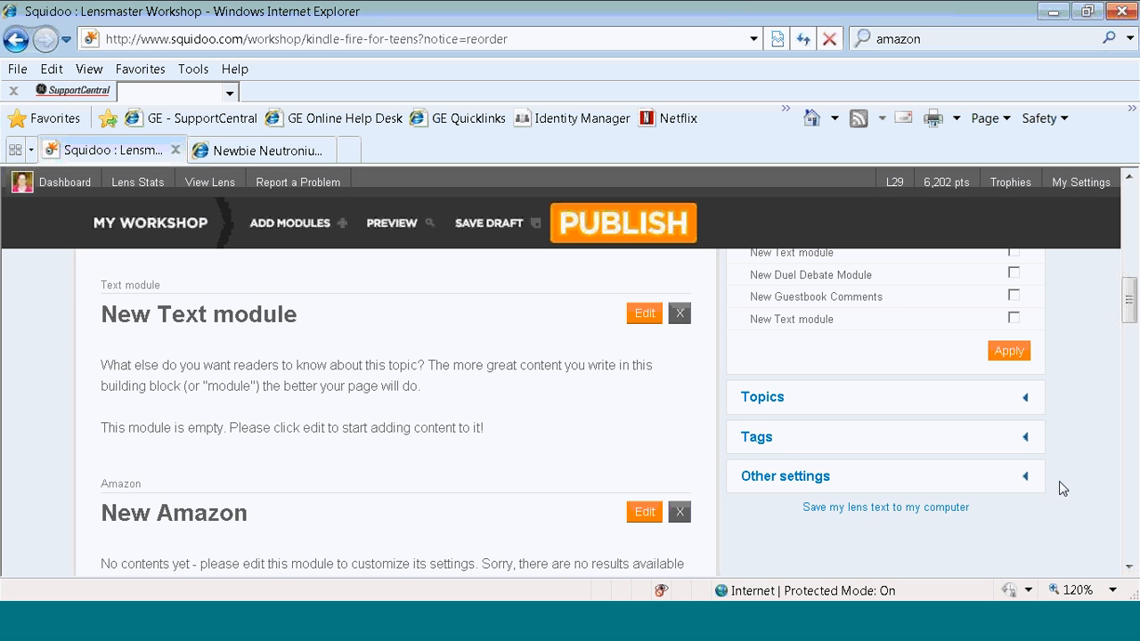
pyautogui.moveTo(1131, 301); pyautogui.dragTo(1131, 322)
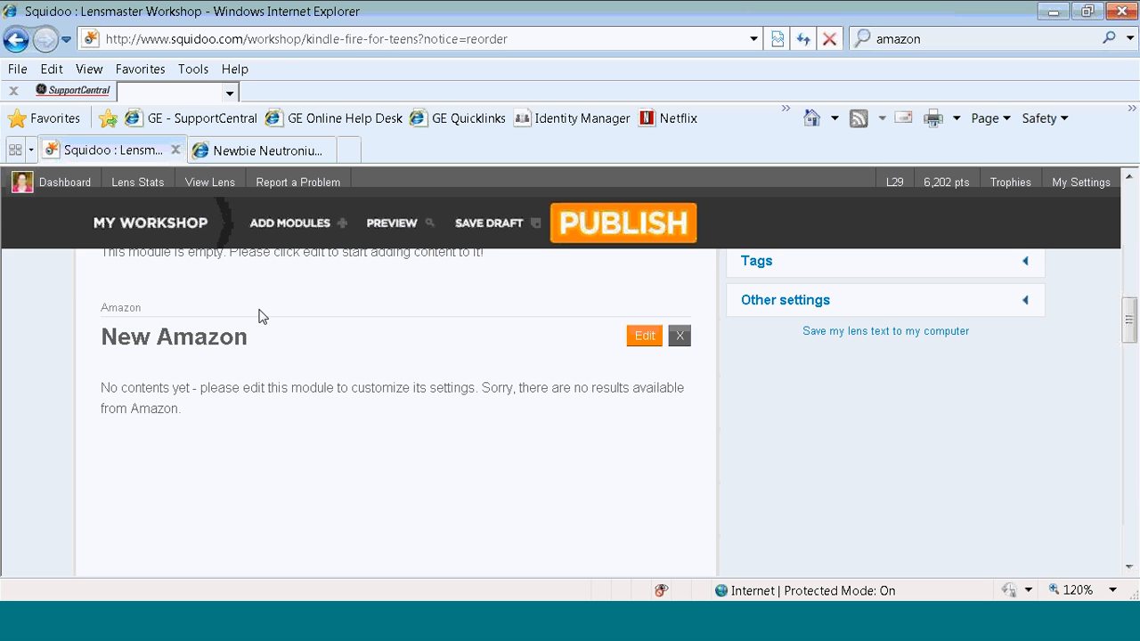
pyautogui.moveTo(1129, 338); pyautogui.dragTo(1134, 391)
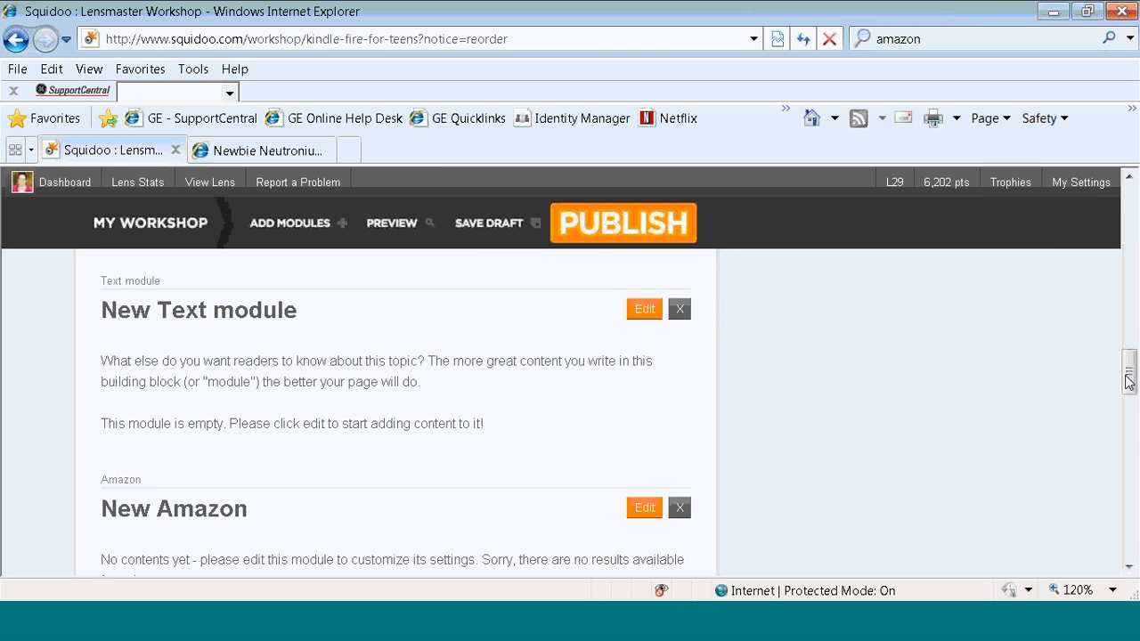
pyautogui.moveTo(1129, 378); pyautogui.dragTo(1129, 409)
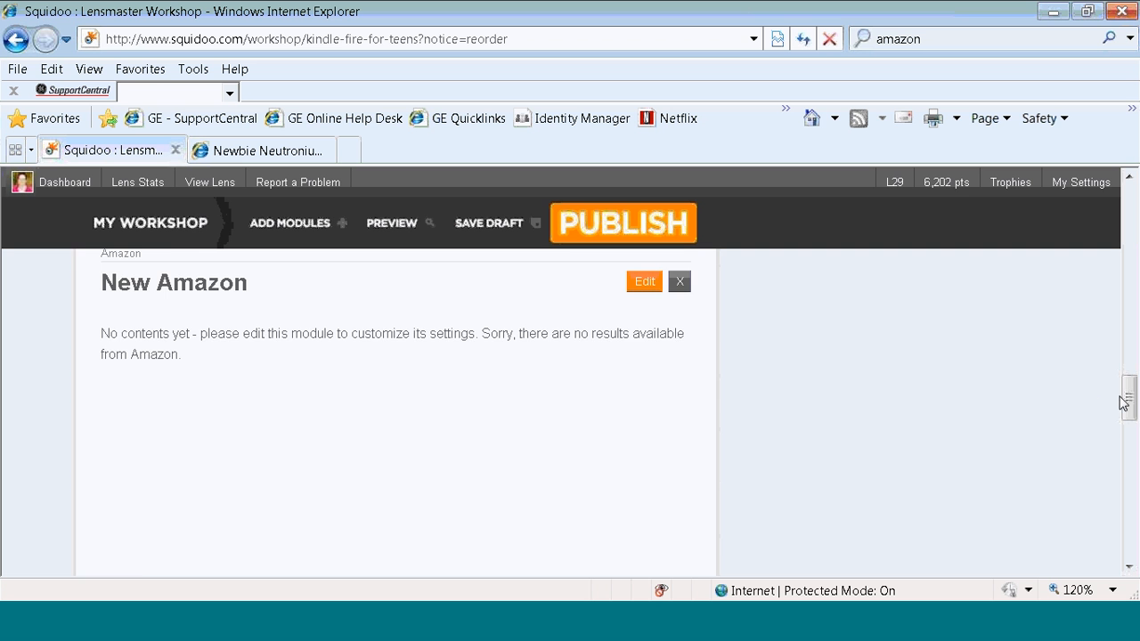
pyautogui.moveTo(1129, 400); pyautogui.dragTo(1130, 447)
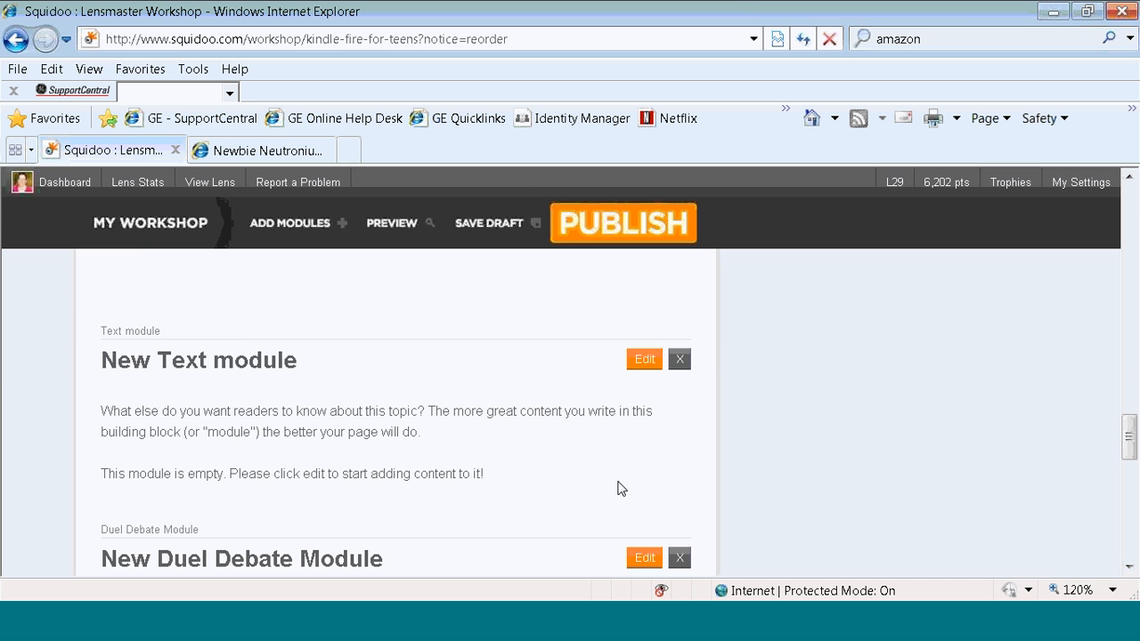
pyautogui.moveTo(1126, 430); pyautogui.dragTo(1121, 465)
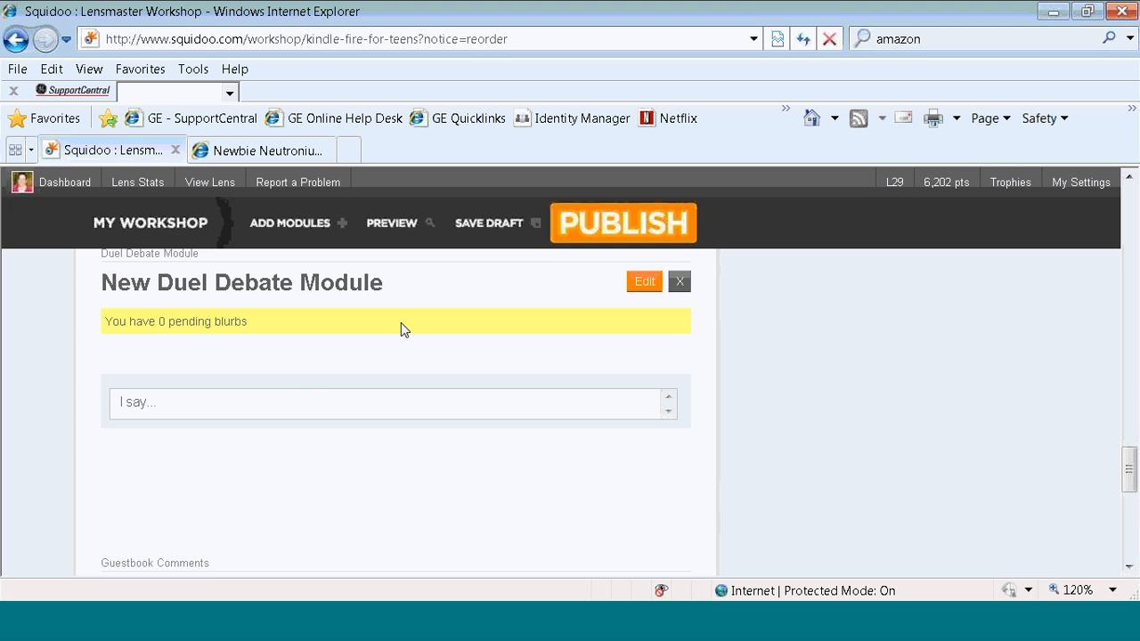
pyautogui.click(298, 406)
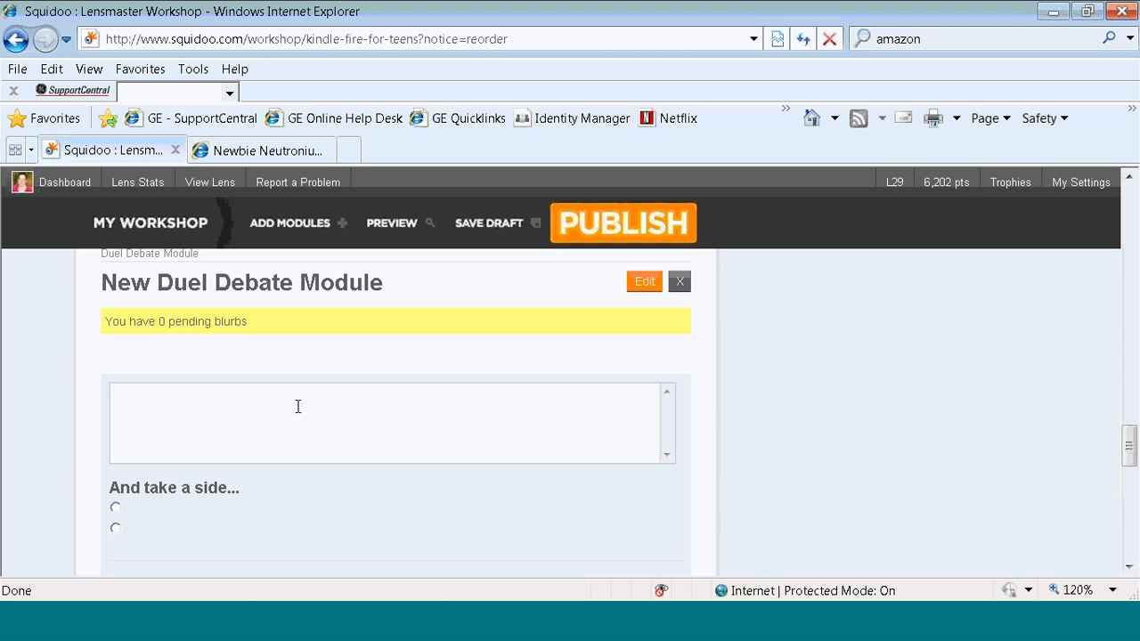
pyautogui.write('I think kindle fire is much better tha')
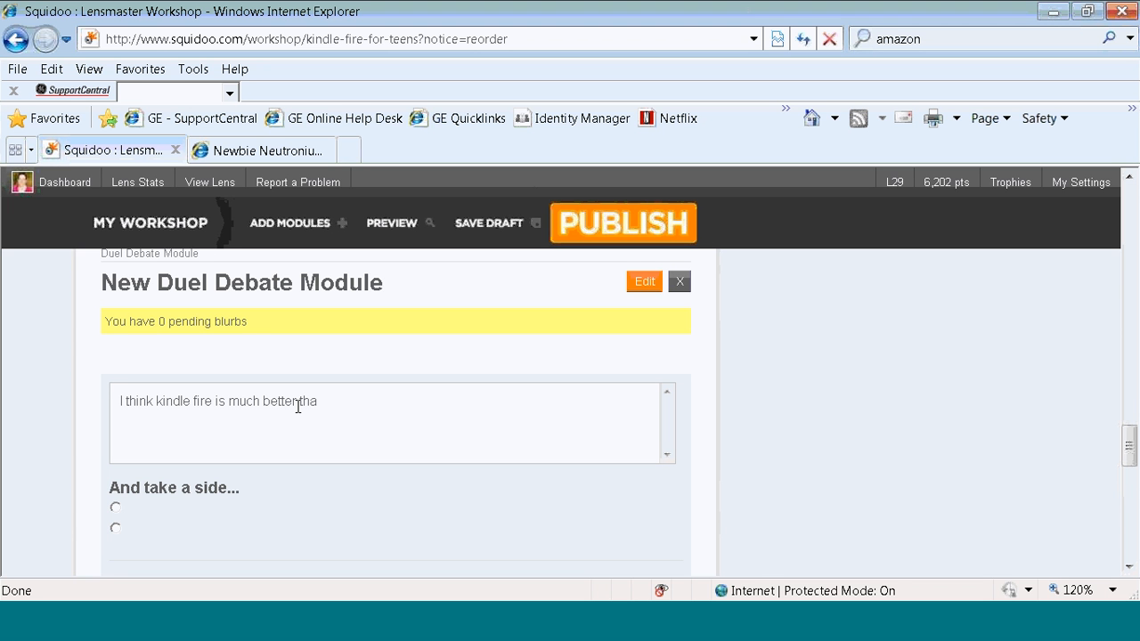
pyautogui.write('n the Ipad - what do you think')
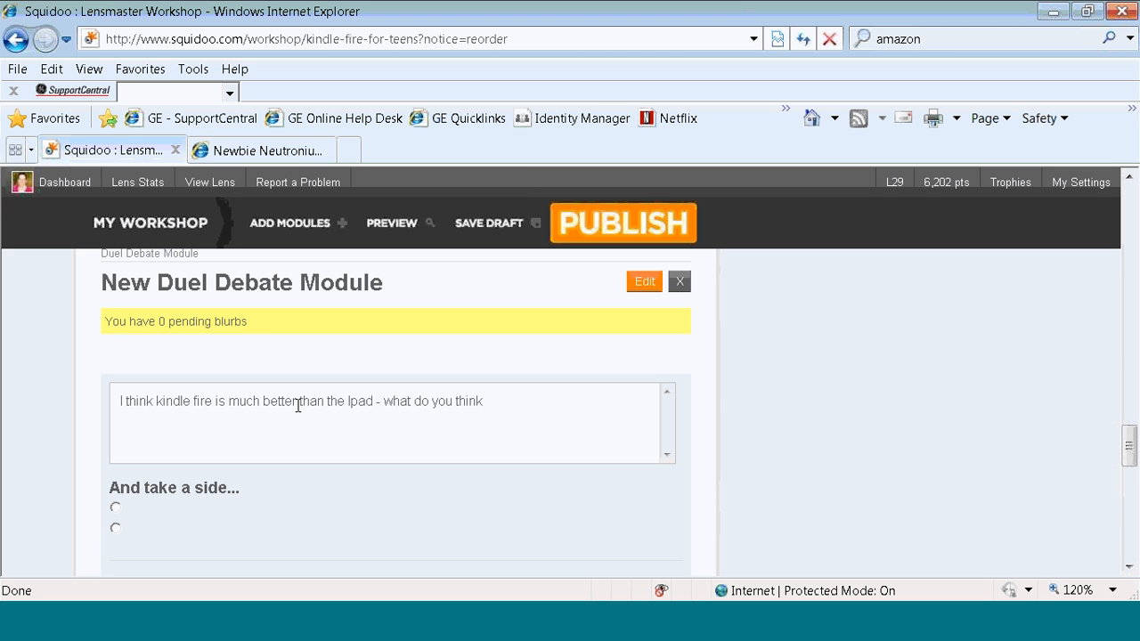
pyautogui.write('?')
# Step: Enter the security word from the image, take the first side of the debate and post the opinion
pyautogui.moveTo(1129, 458); pyautogui.dragTo(1129, 478)
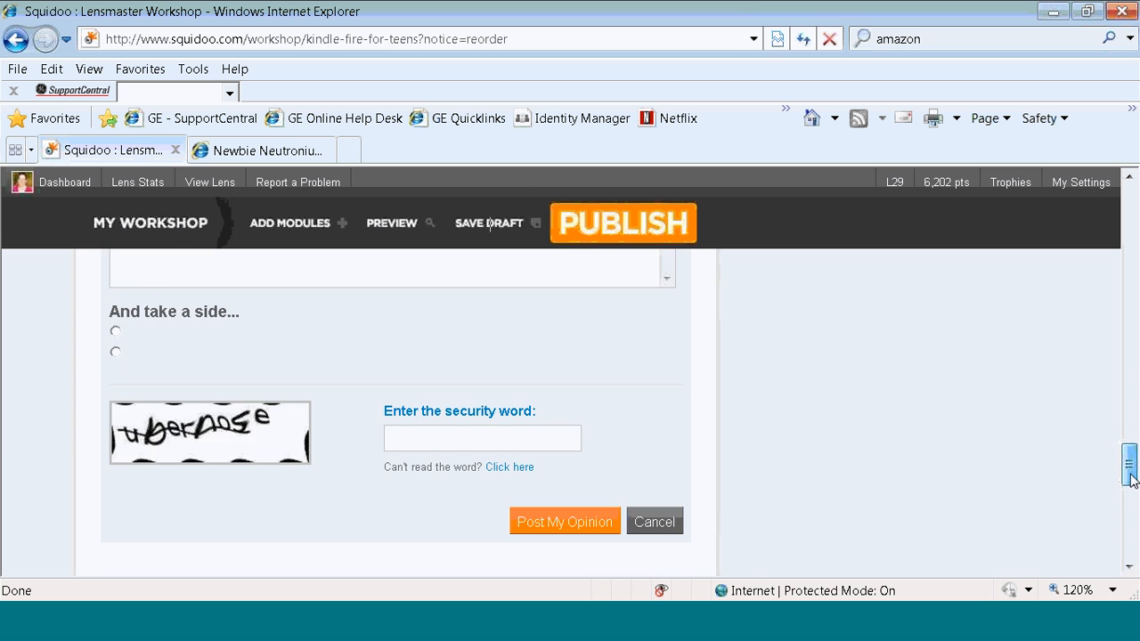
pyautogui.scroll(2, 1129, 479)
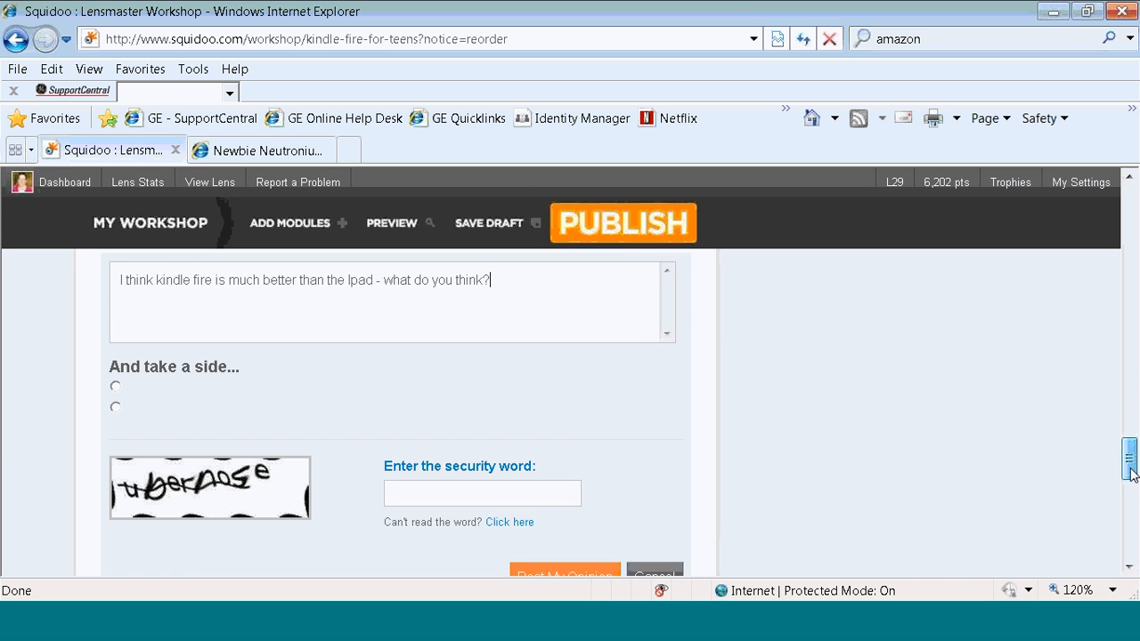
pyautogui.click(458, 518)
pyautogui.write('uber')
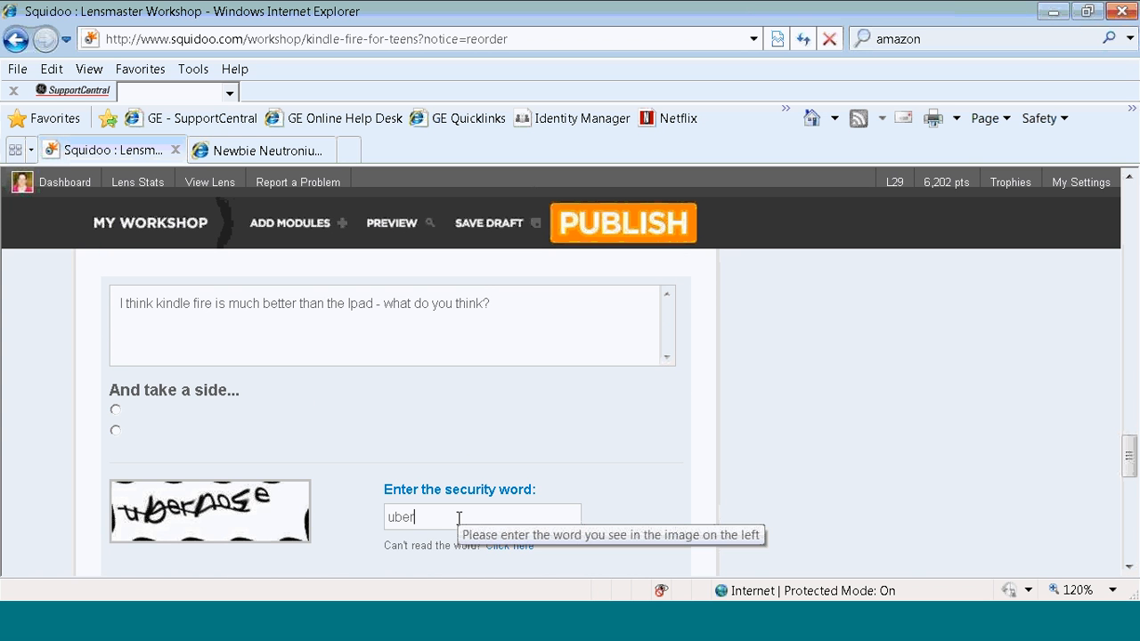
pyautogui.write('nose')
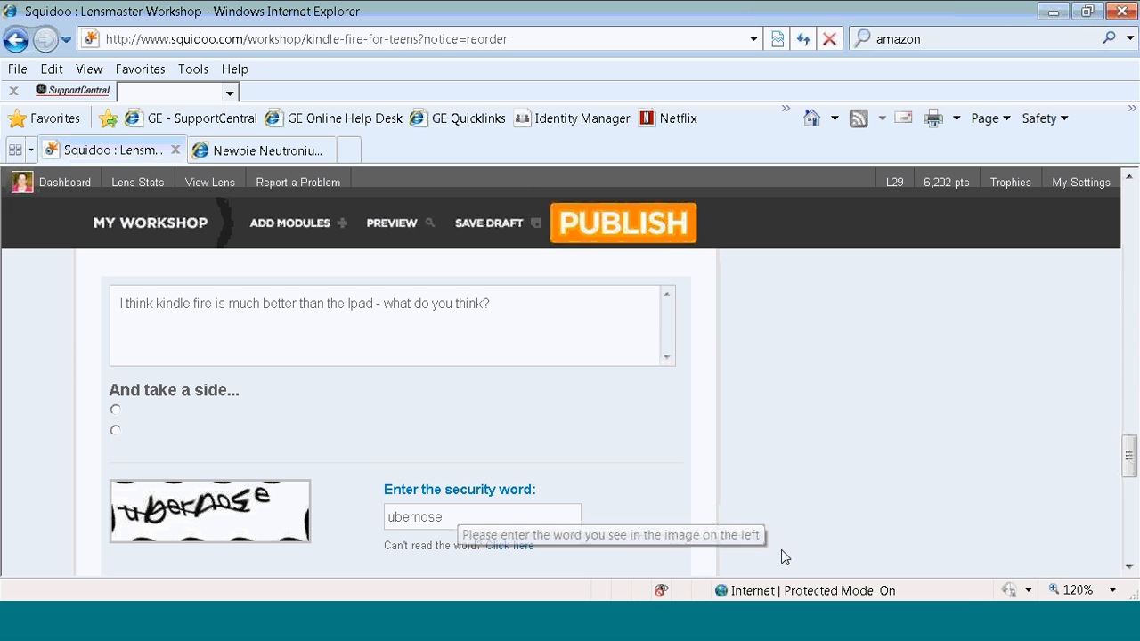
pyautogui.scroll(-2, 1129, 454)
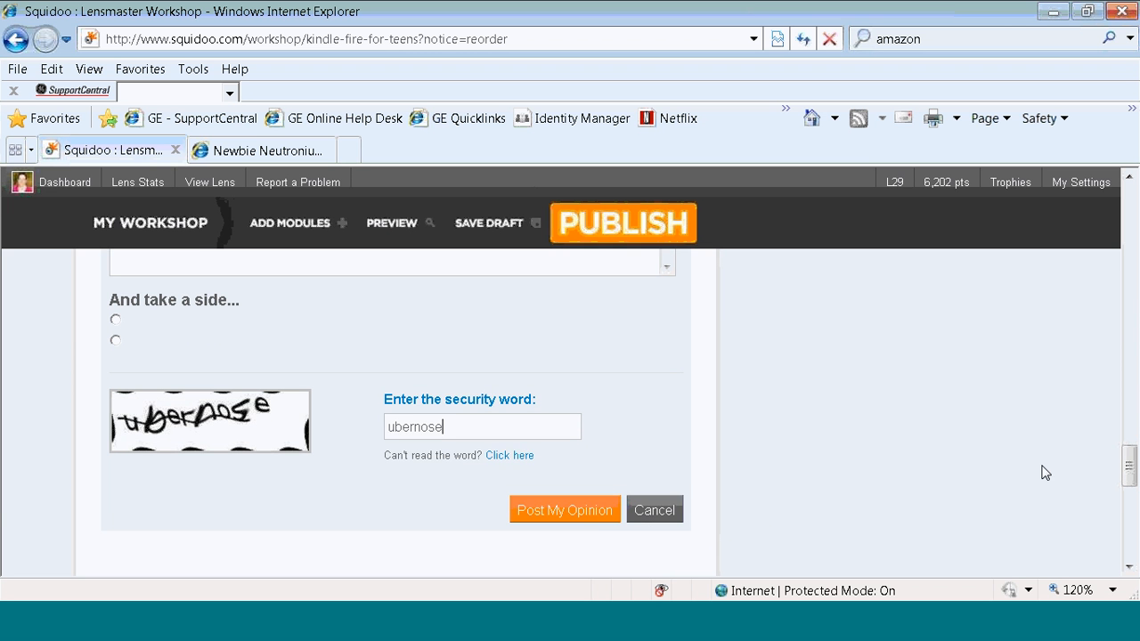
pyautogui.click(590, 510)
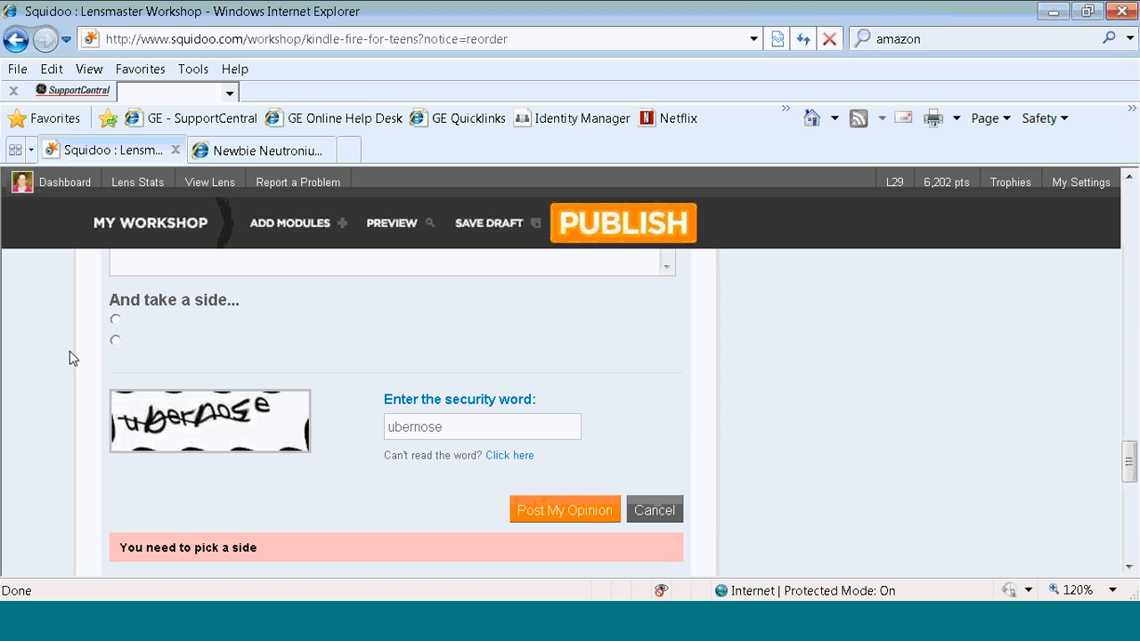
pyautogui.click(115, 320)
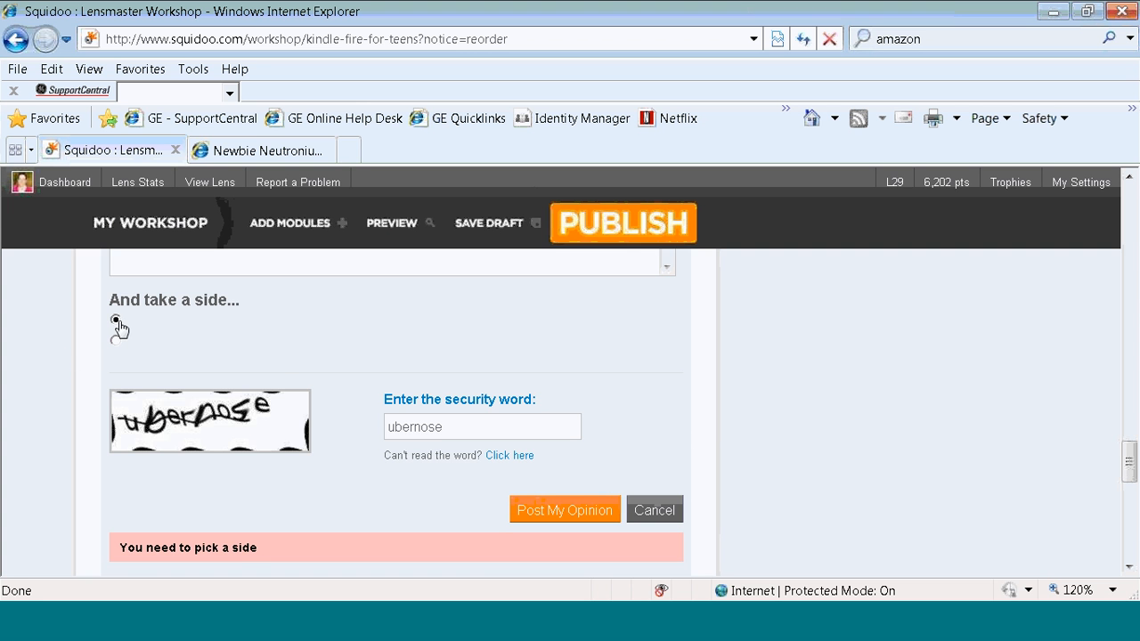
pyautogui.click(574, 515)
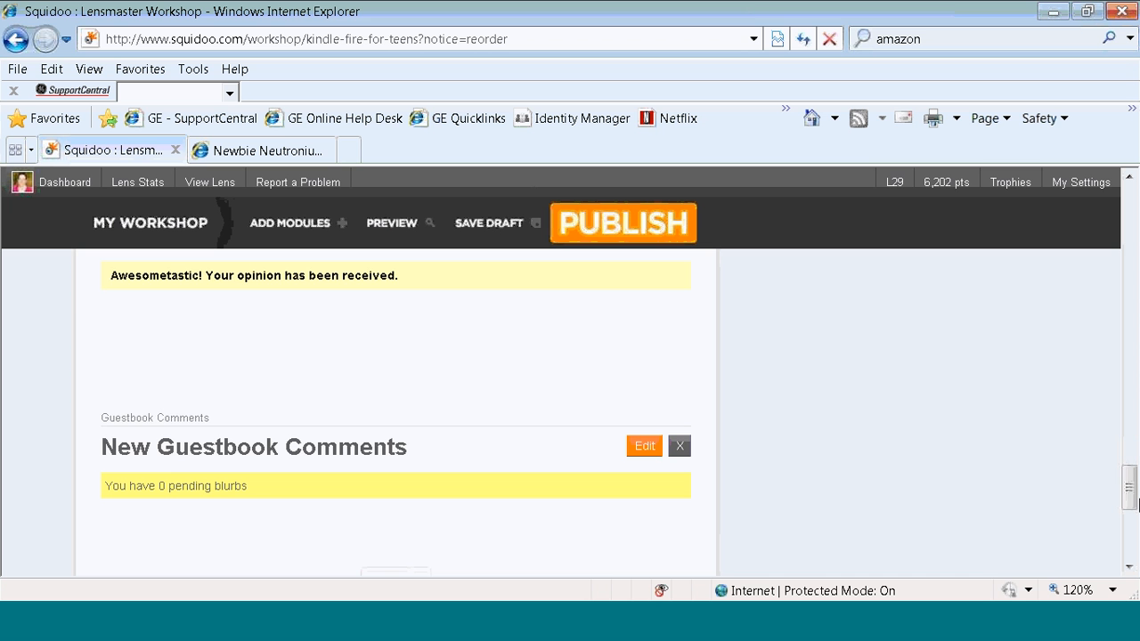
pyautogui.moveTo(1136, 509); pyautogui.dragTo(1130, 525)
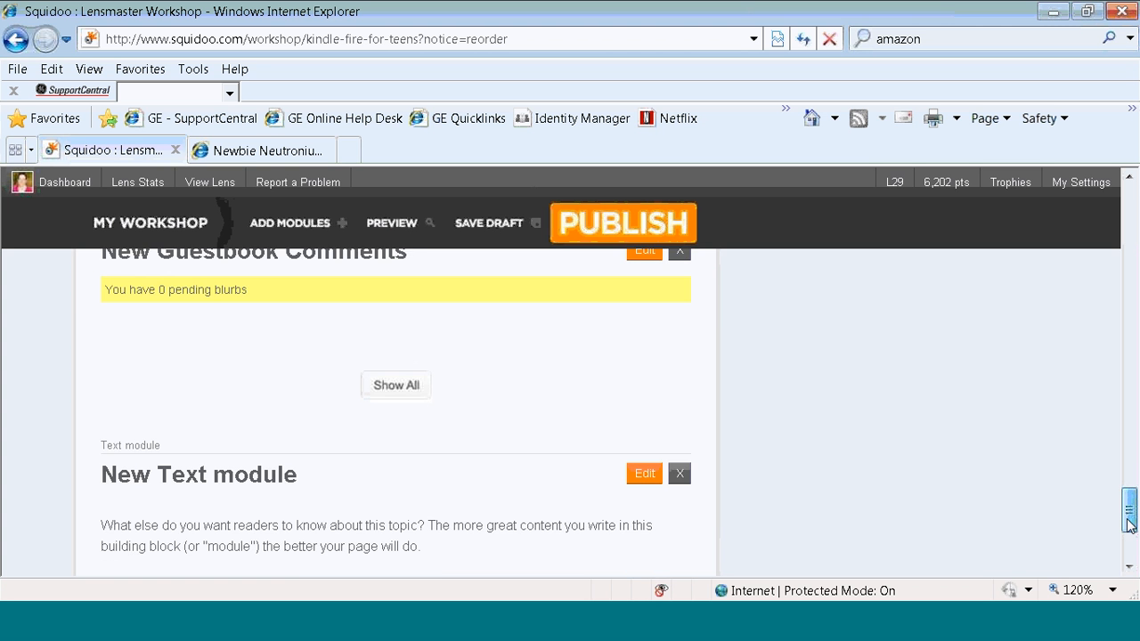
# Step: Delete the empty Text module that follows the Guestbook Comments module at the end of the lens
pyautogui.scroll(1, 1130, 503)
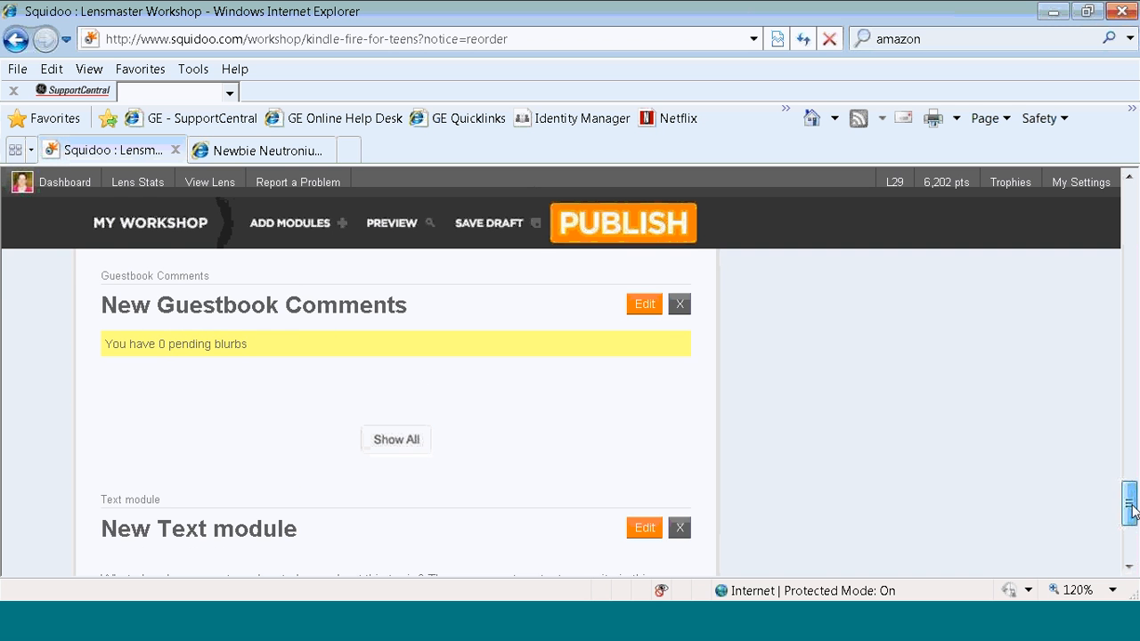
pyautogui.scroll(-1, 1131, 504)
pyautogui.scroll(-4, 1131, 507)
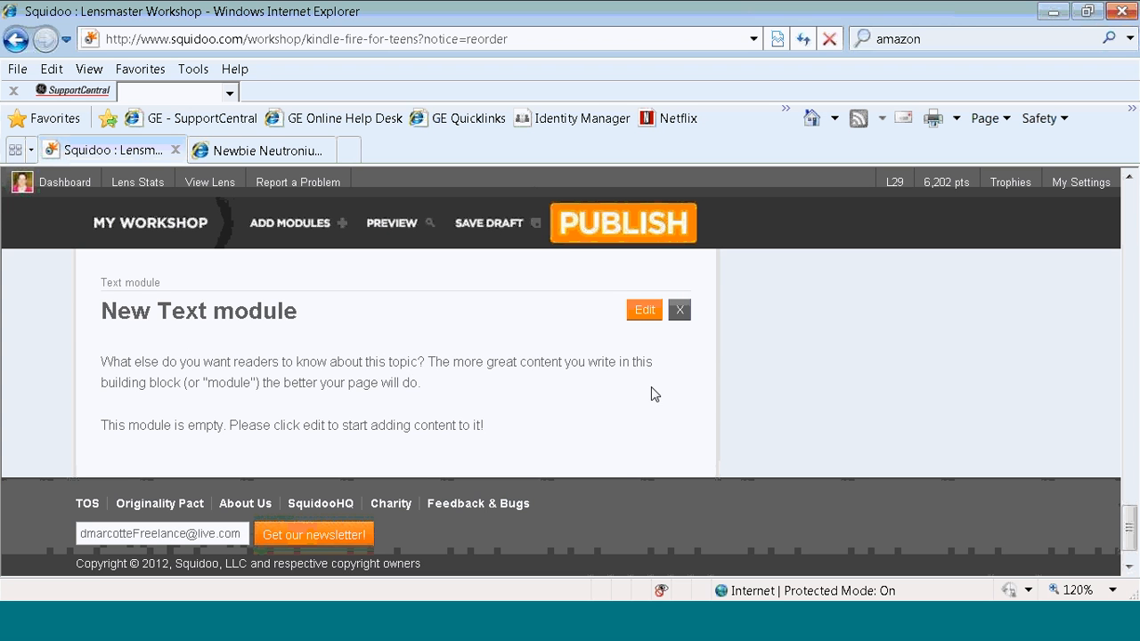
pyautogui.click(683, 313)
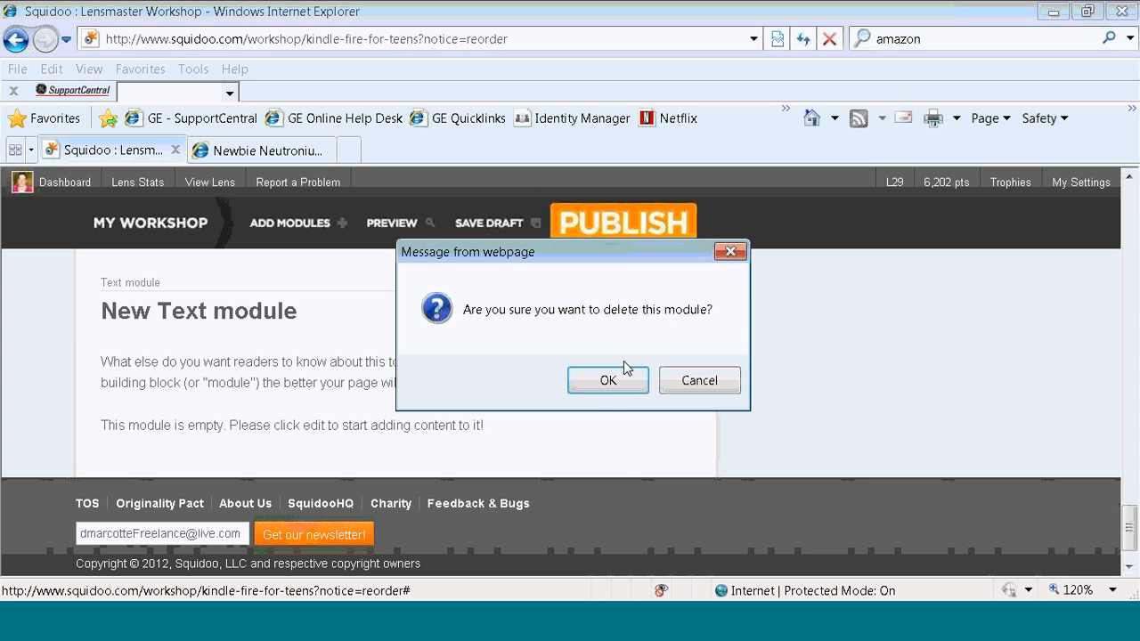
pyautogui.click(609, 385)
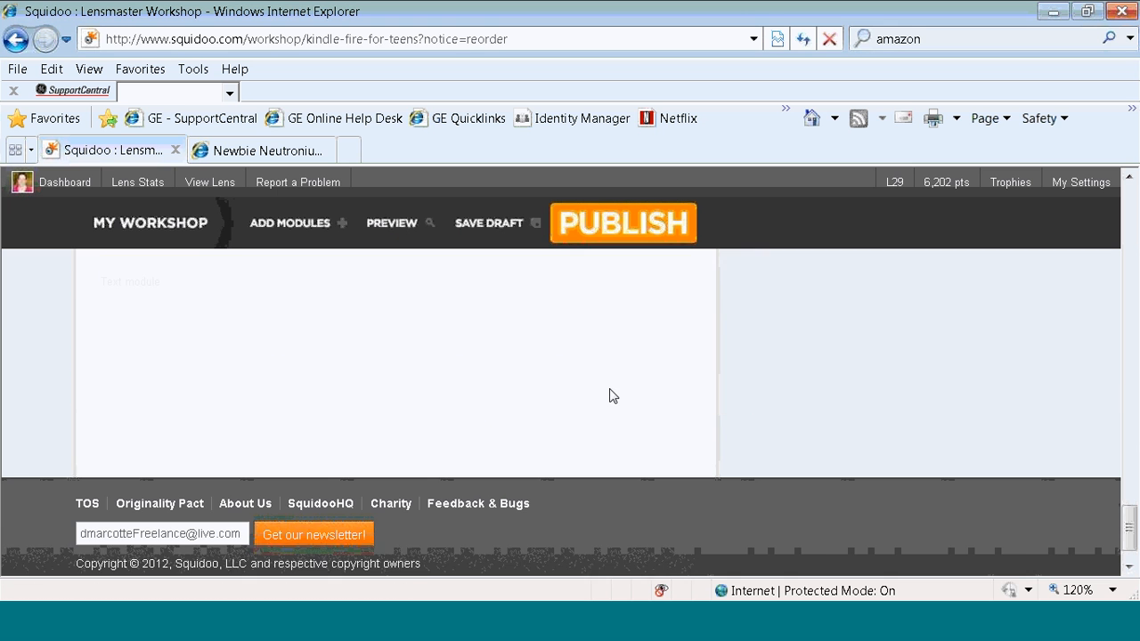
# Step: Go to the list of all lenses in the dashboard and view the lens "Making Money Online - The Amazon Affiliate Way"
pyautogui.moveTo(1133, 537); pyautogui.dragTo(1131, 233)
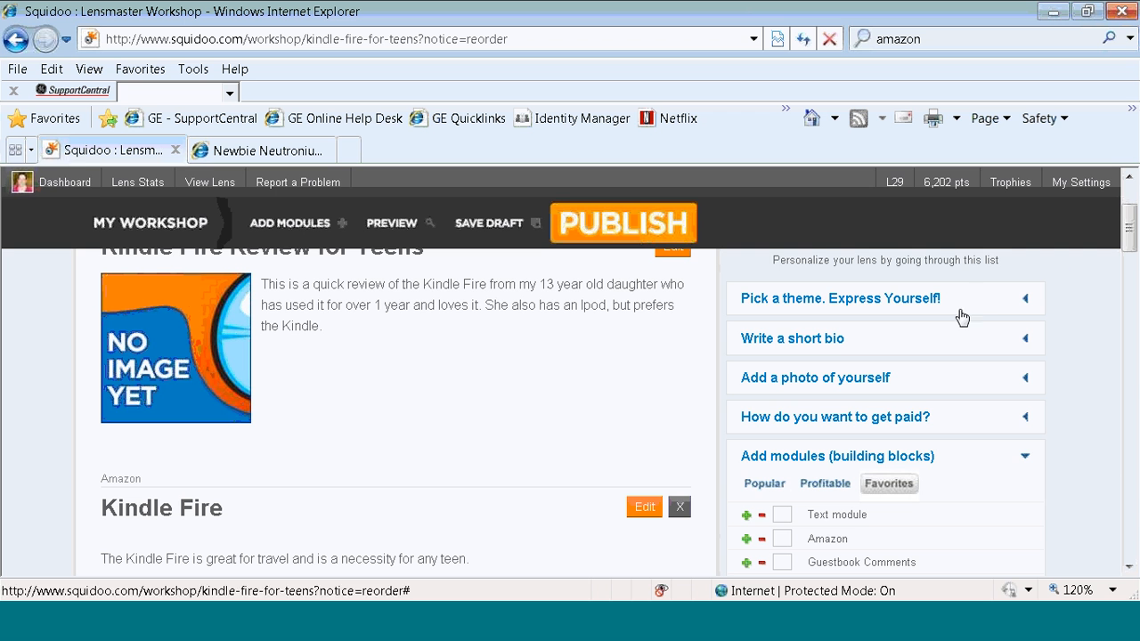
pyautogui.click(74, 188)
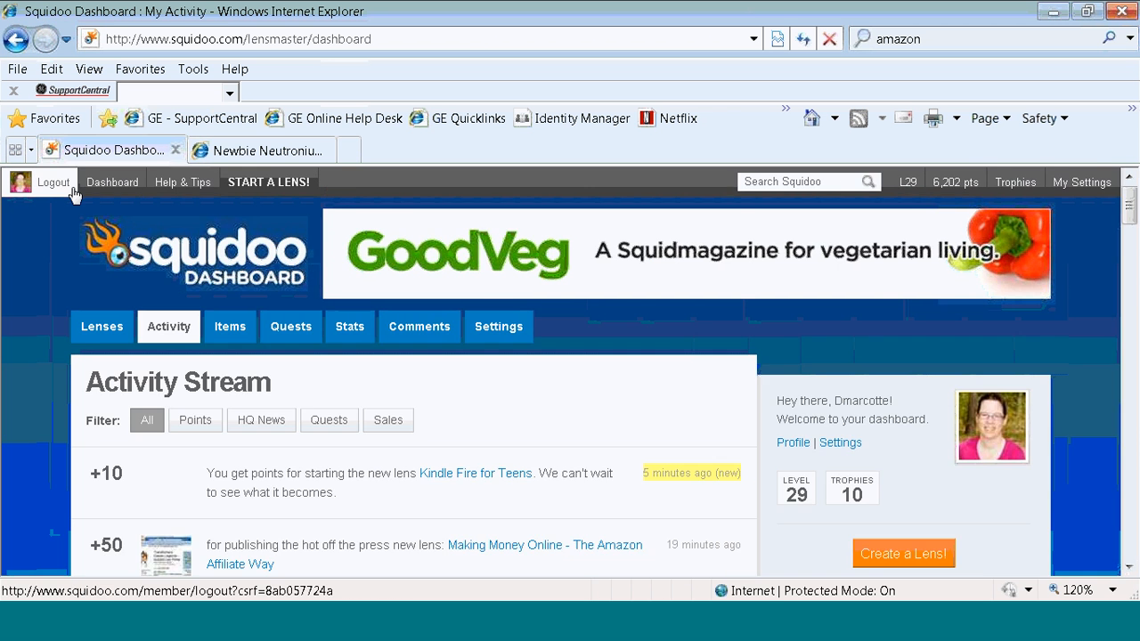
pyautogui.click(89, 335)
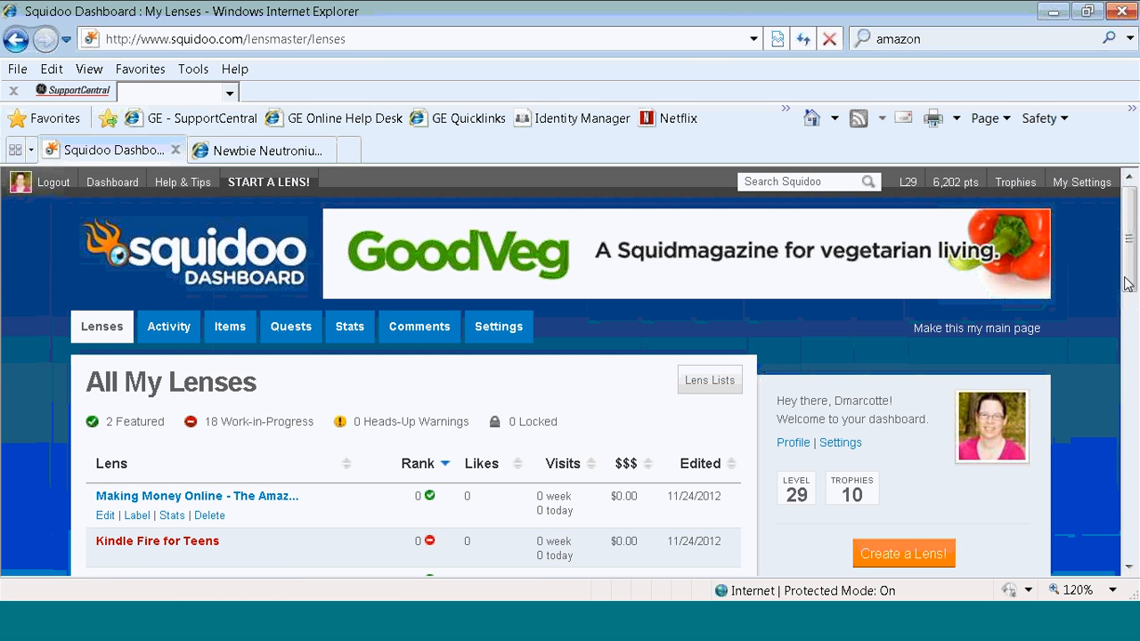
pyautogui.moveTo(1127, 284); pyautogui.dragTo(1132, 305)
pyautogui.moveTo(221, 463)
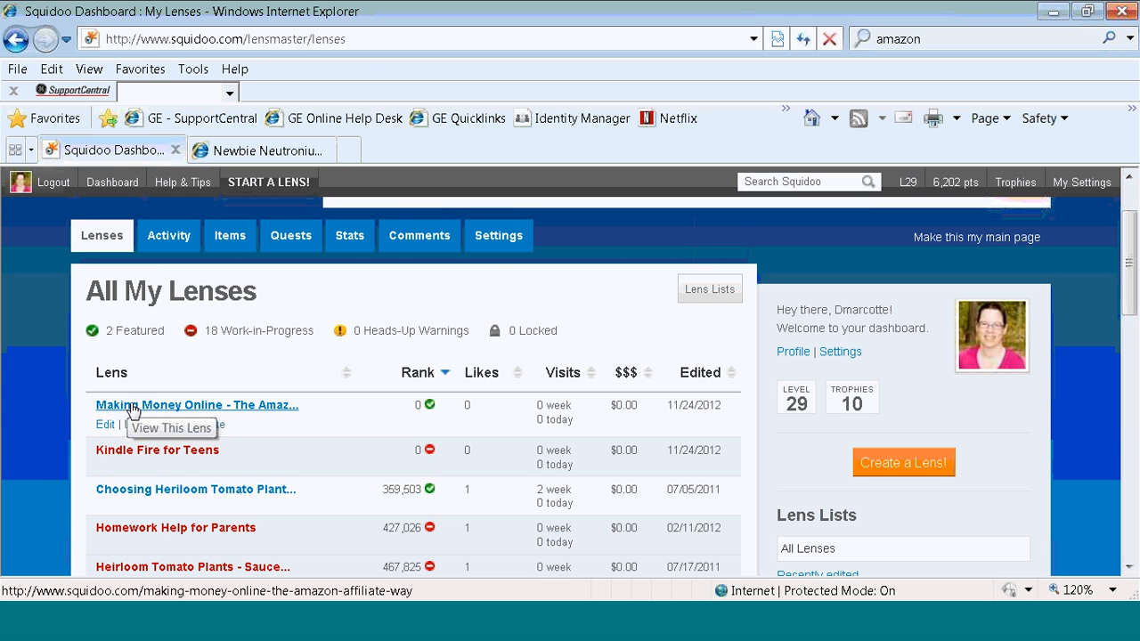
pyautogui.click(133, 407)
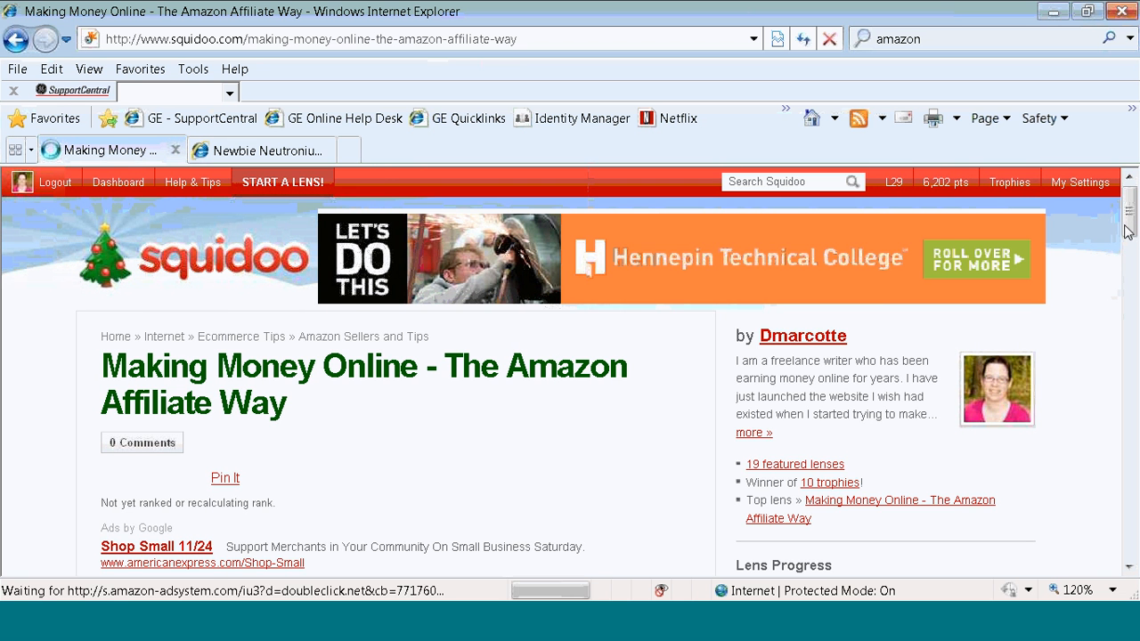
# Step: Examine the published lens page, including its introduction, the lens progress and the Amazon product listings, and return to its beginning
pyautogui.moveTo(1126, 226); pyautogui.dragTo(1127, 229)
pyautogui.scroll(-1, 1129, 233)
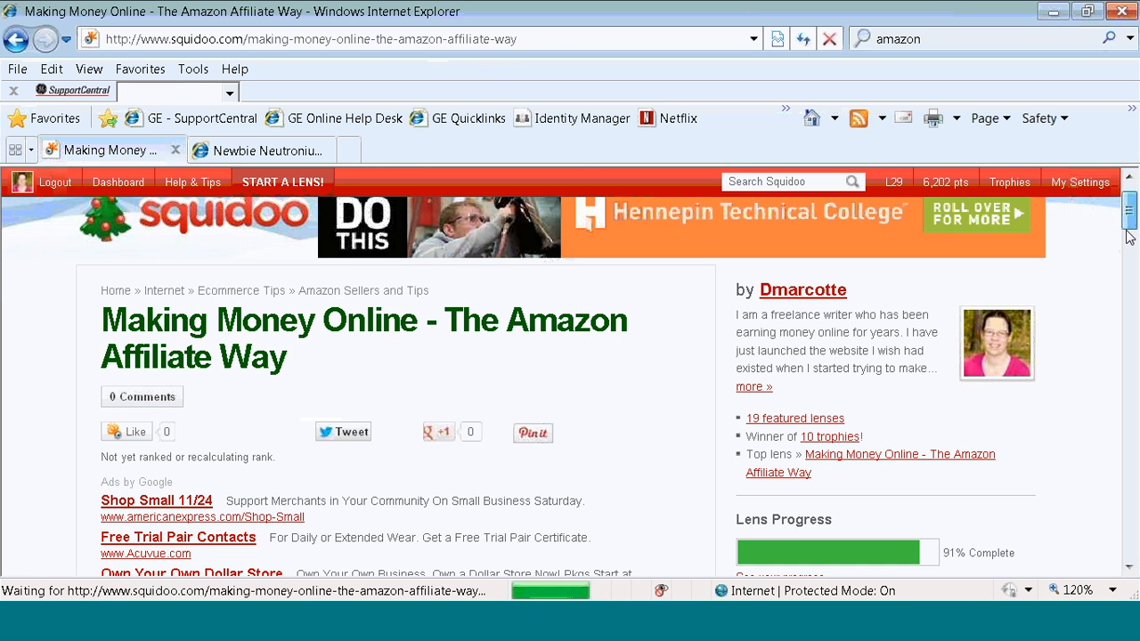
pyautogui.scroll(-1, 1127, 233)
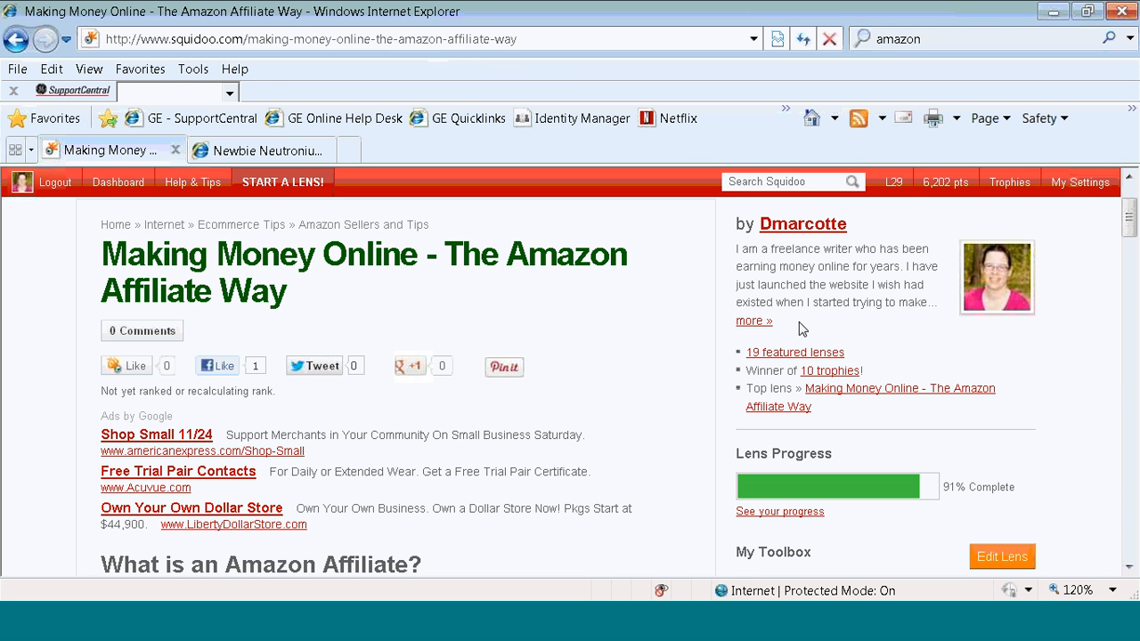
pyautogui.scroll(-3, 1129, 242)
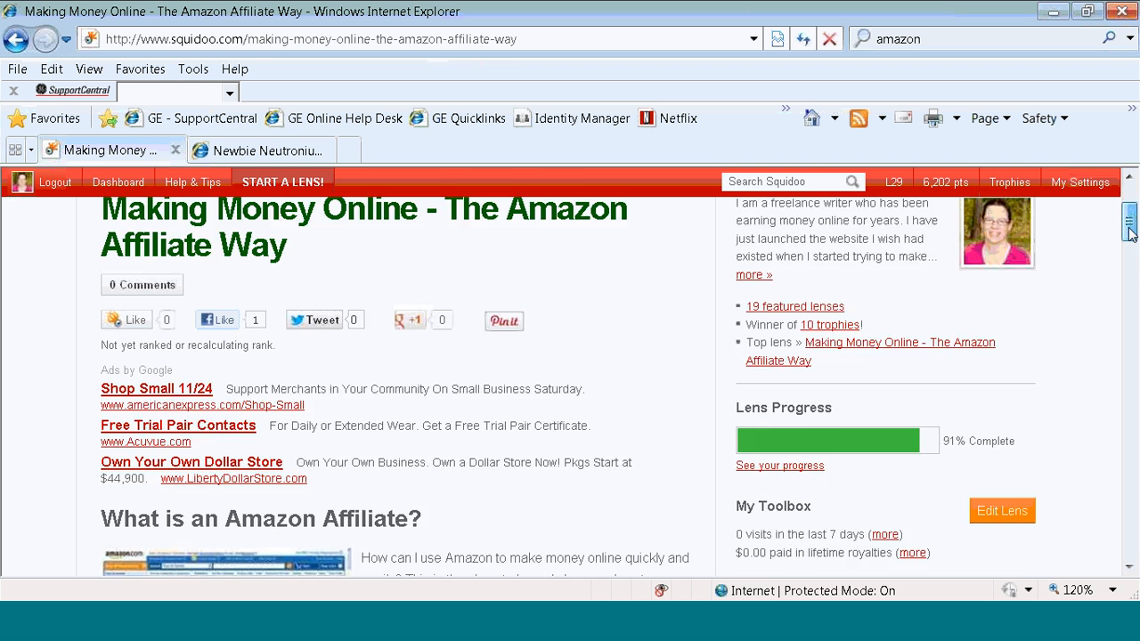
pyautogui.scroll(-2, 1129, 242)
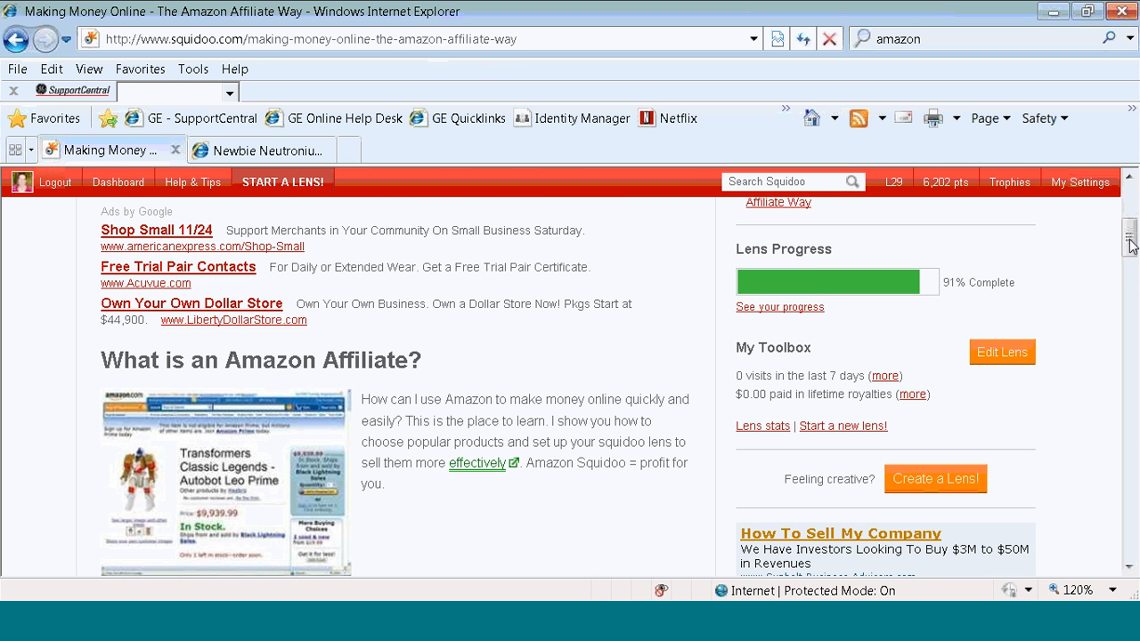
pyautogui.moveTo(1130, 232); pyautogui.dragTo(1131, 304)
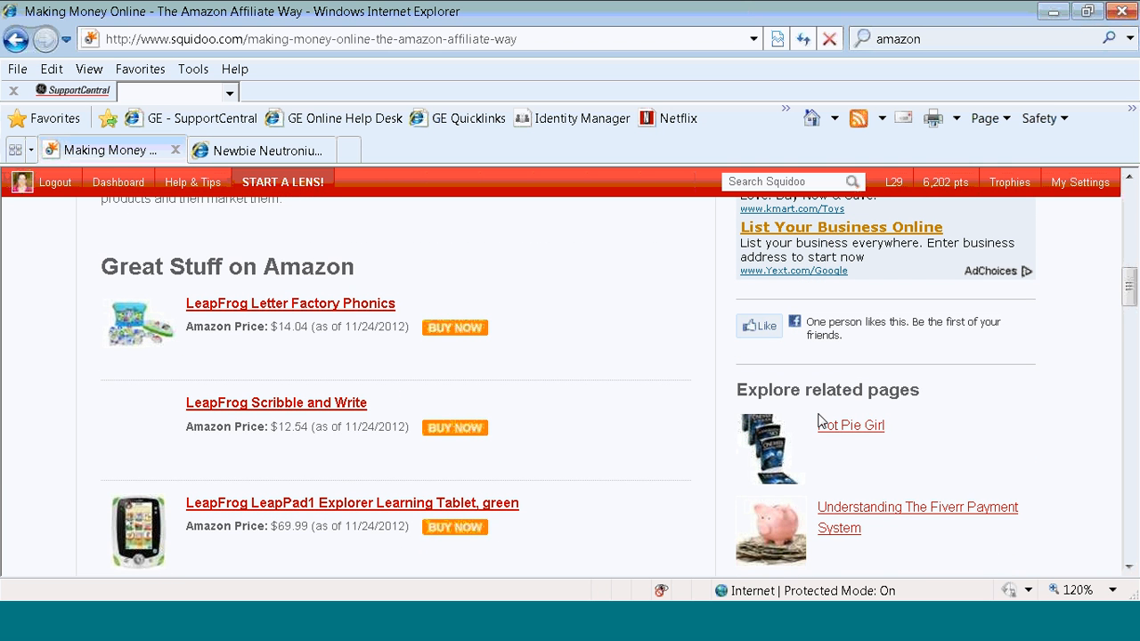
pyautogui.moveTo(1129, 301); pyautogui.dragTo(1135, 214)
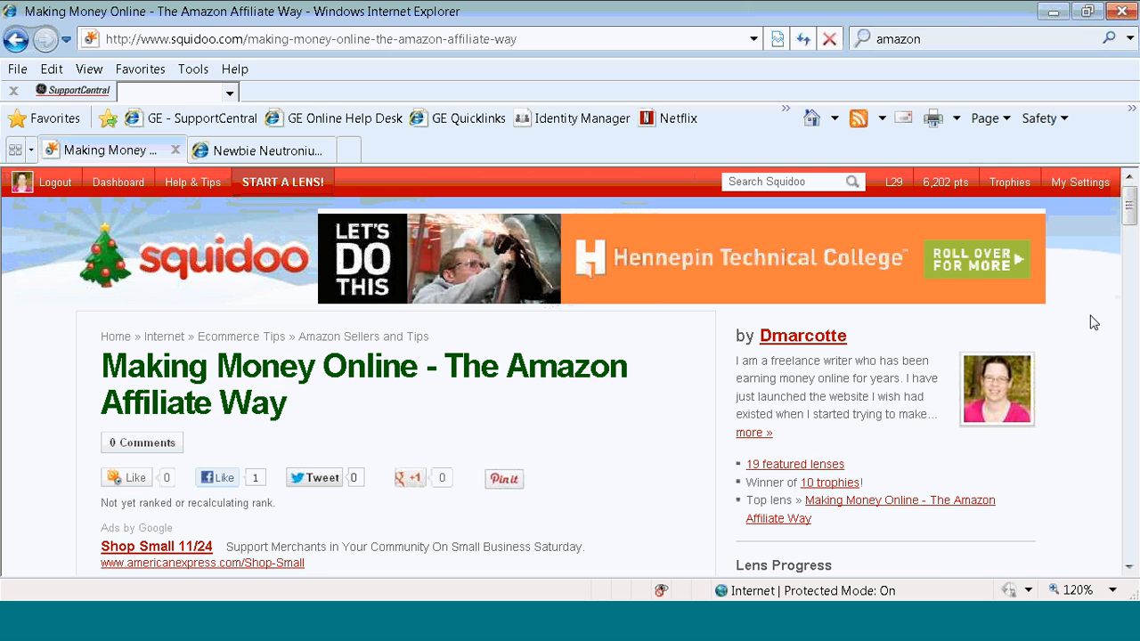
pyautogui.moveTo(1130, 228)
pyautogui.mouseDown()
pyautogui.moveTo(1135, 311)
pyautogui.moveTo(1134, 221)
pyautogui.mouseUp()
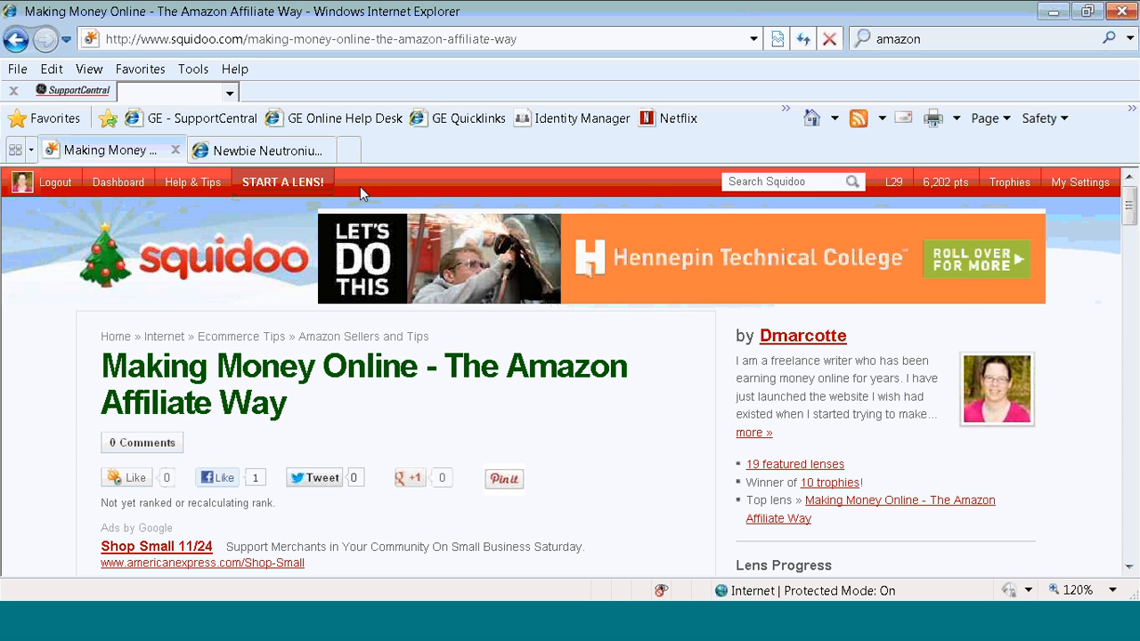
# Step: Switch to the already open Newbie Neutronium website
pyautogui.click(279, 154)
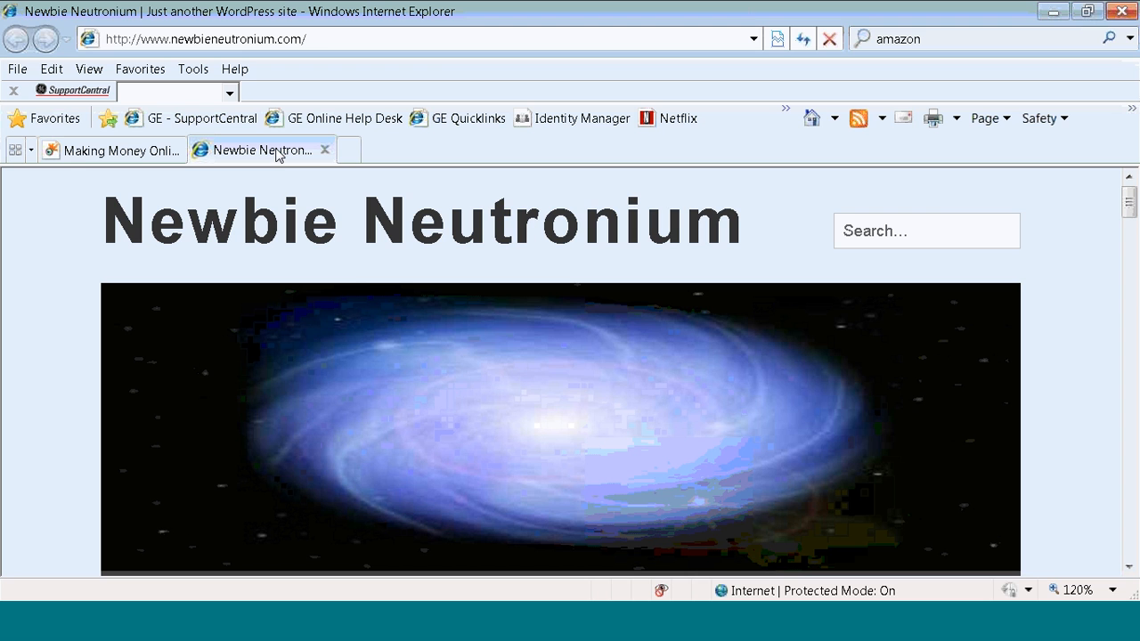